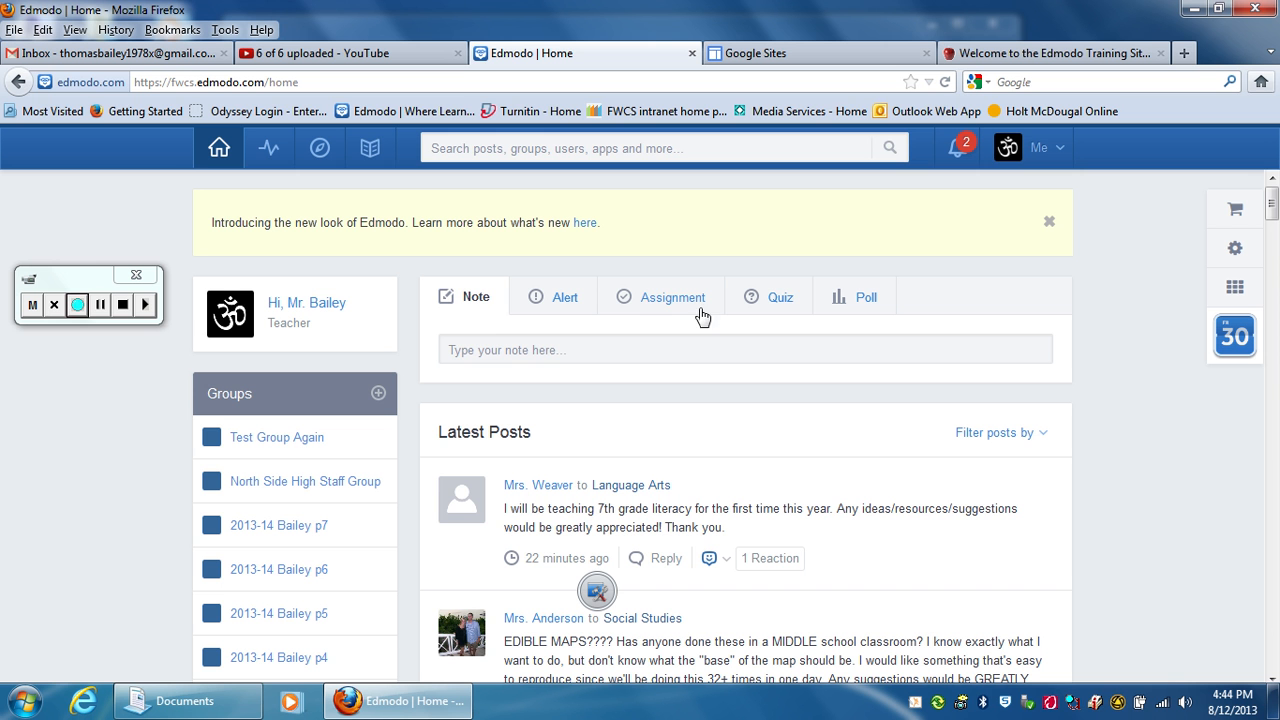
- Browse the list of previously created quizzes available for loading, and close it without choosing one
{"action": "left_click", "coordinate": [778, 303]}
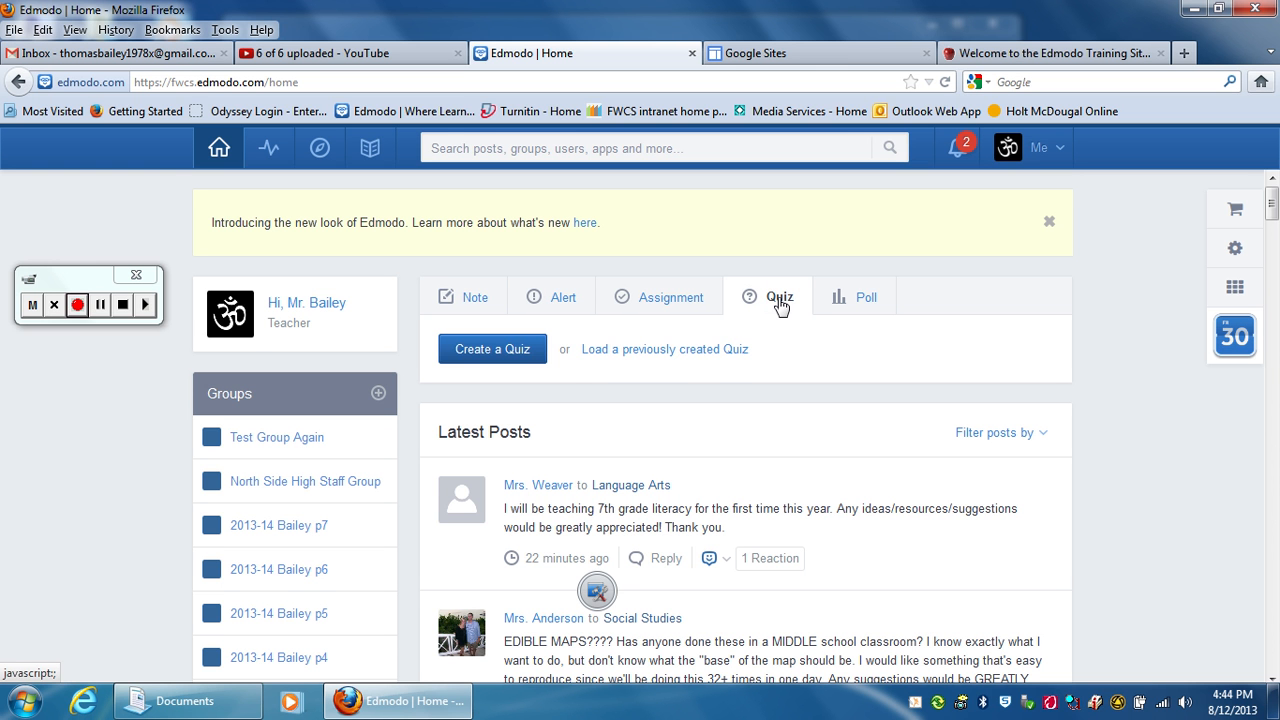
{"action": "left_click", "coordinate": [704, 353]}
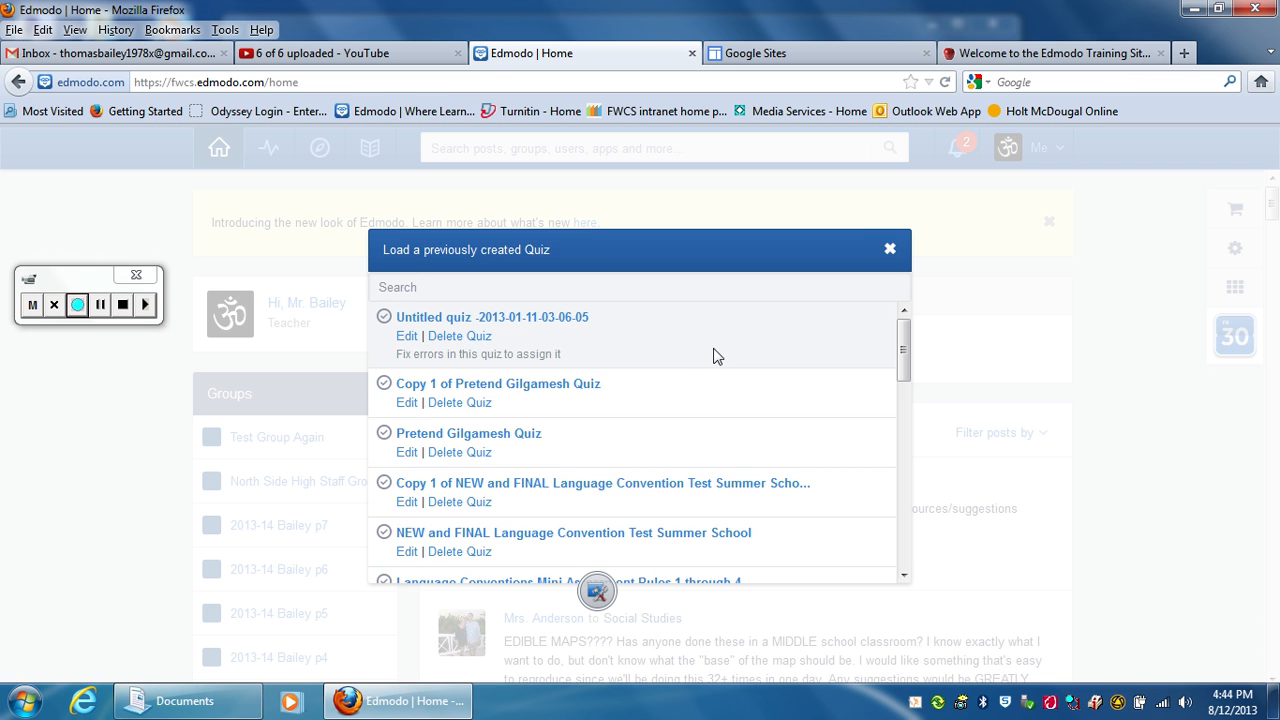
{"action": "scroll", "coordinate": [660, 400], "scroll_direction": "down", "scroll_amount": 6}
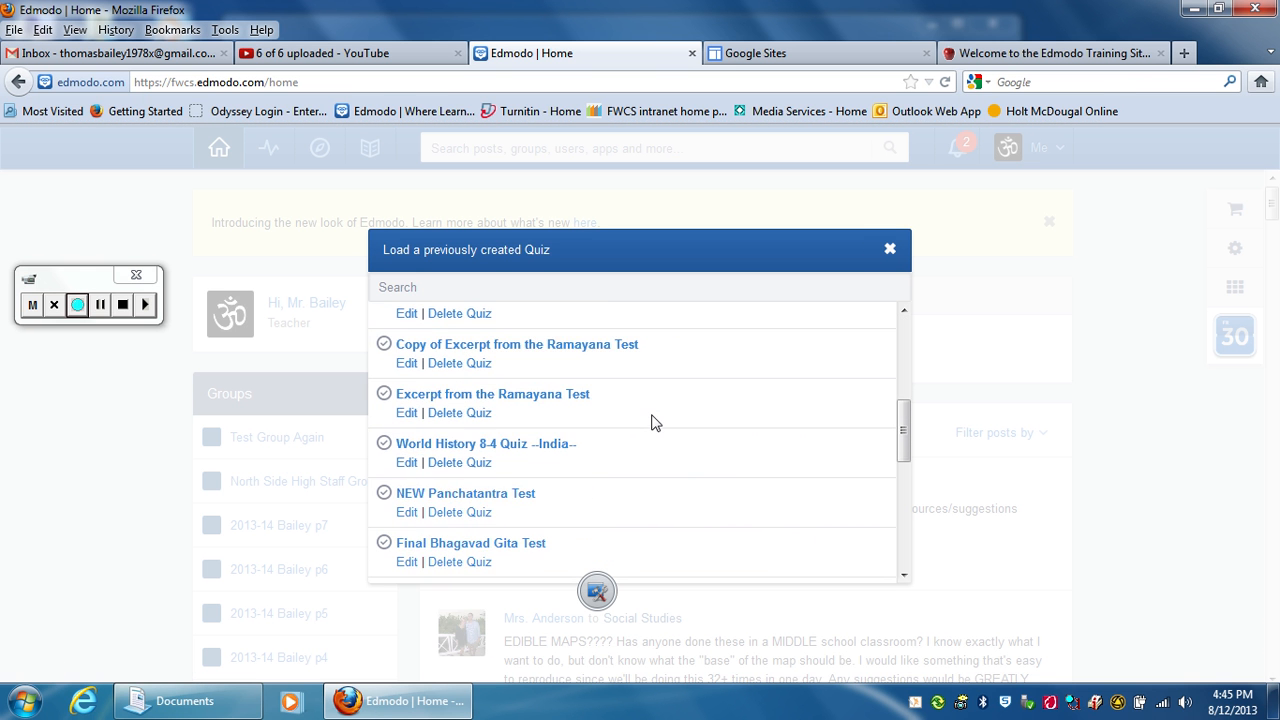
{"action": "scroll", "coordinate": [640, 430], "scroll_direction": "down", "scroll_amount": 6}
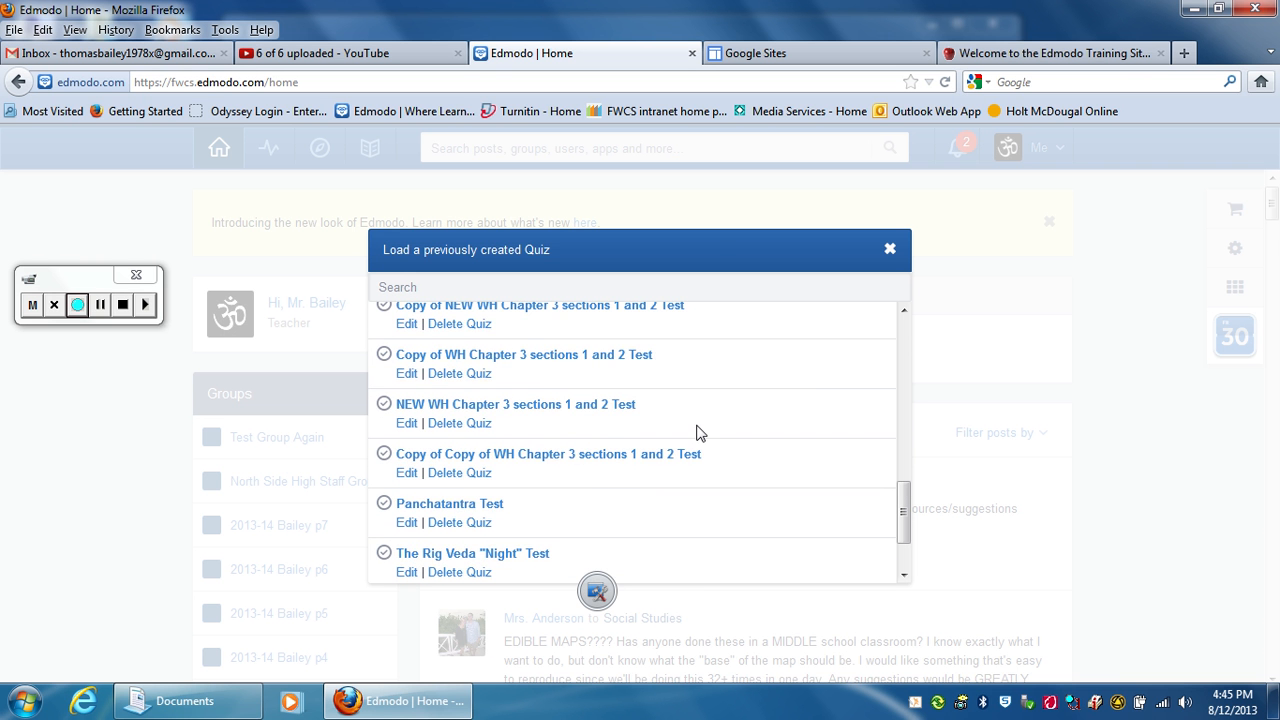
{"action": "scroll", "coordinate": [790, 370], "scroll_direction": "up", "scroll_amount": 5}
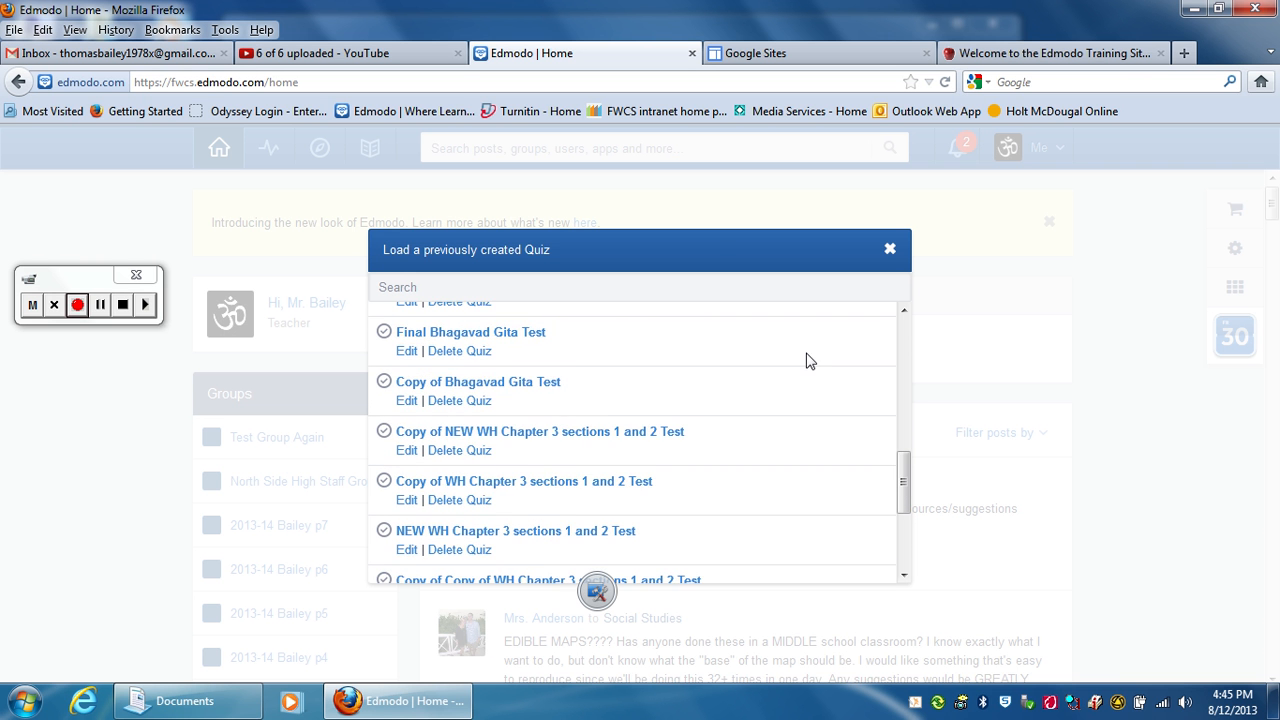
{"action": "left_click", "coordinate": [890, 252]}
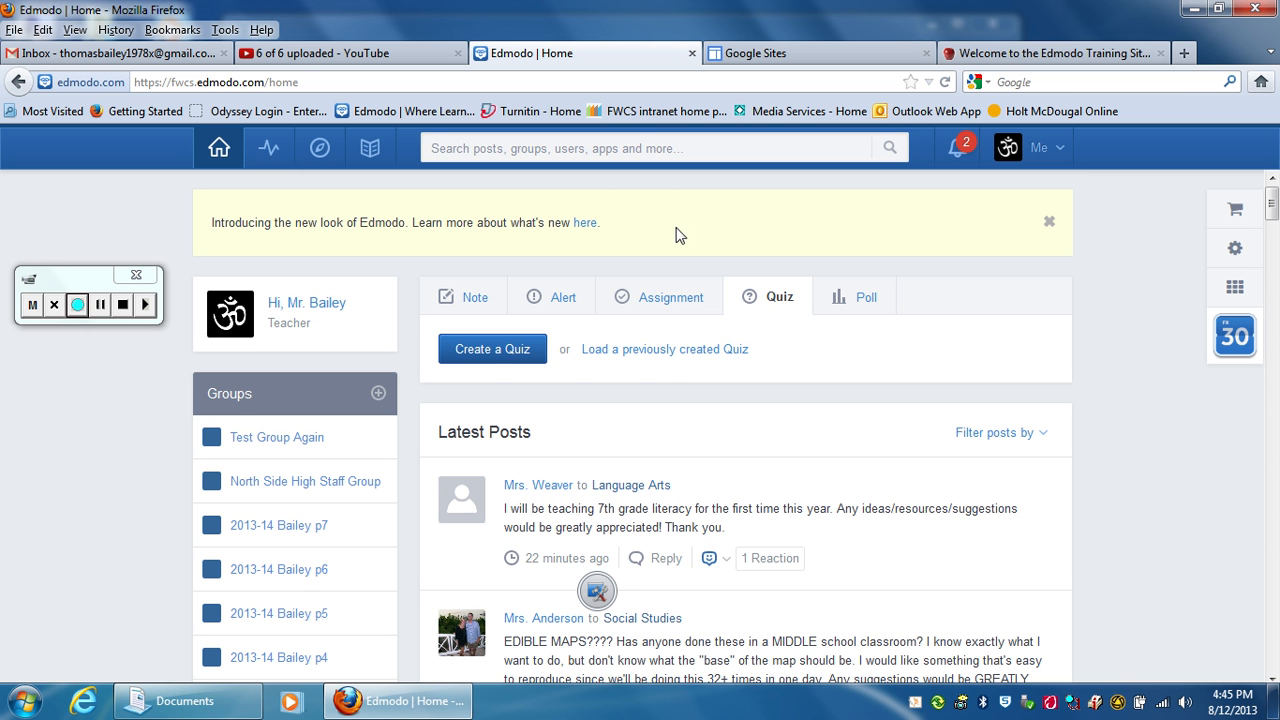
- Create a new quiz and title it "Test Quiz for video..."
{"action": "left_click", "coordinate": [495, 354]}
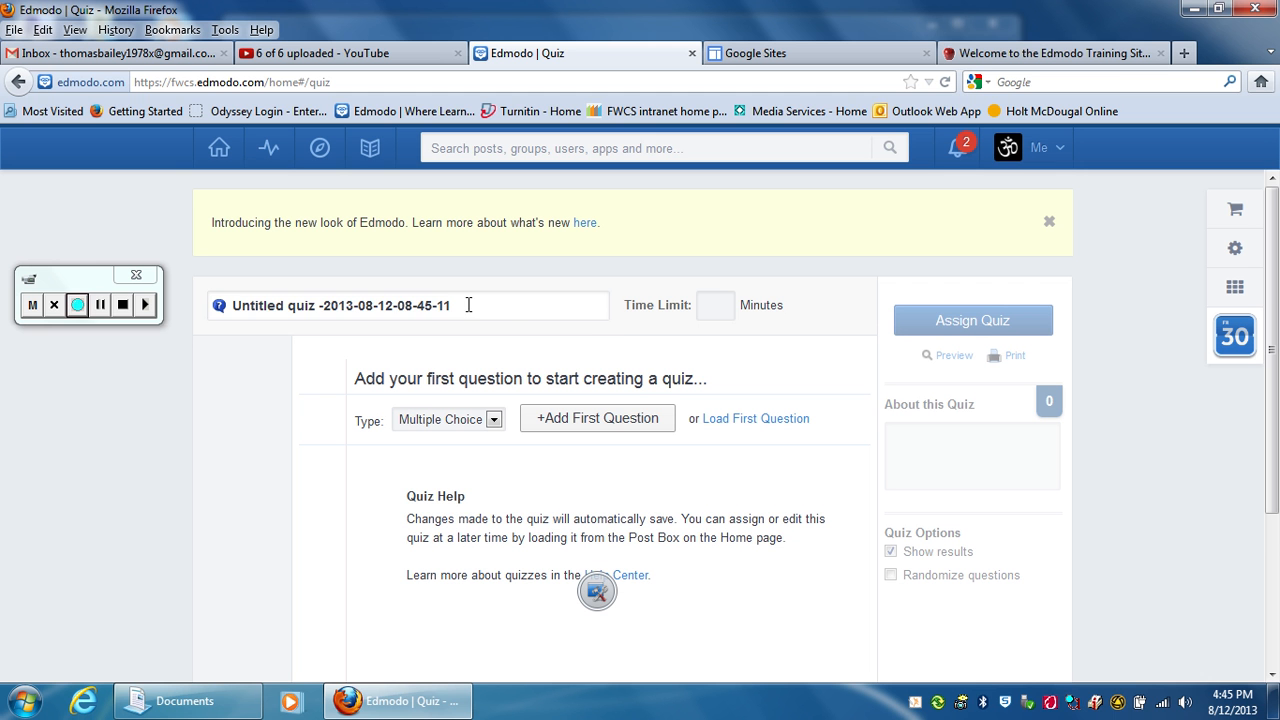
{"action": "left_click_drag", "start_coordinate": [469, 305], "coordinate": [547, 306]}
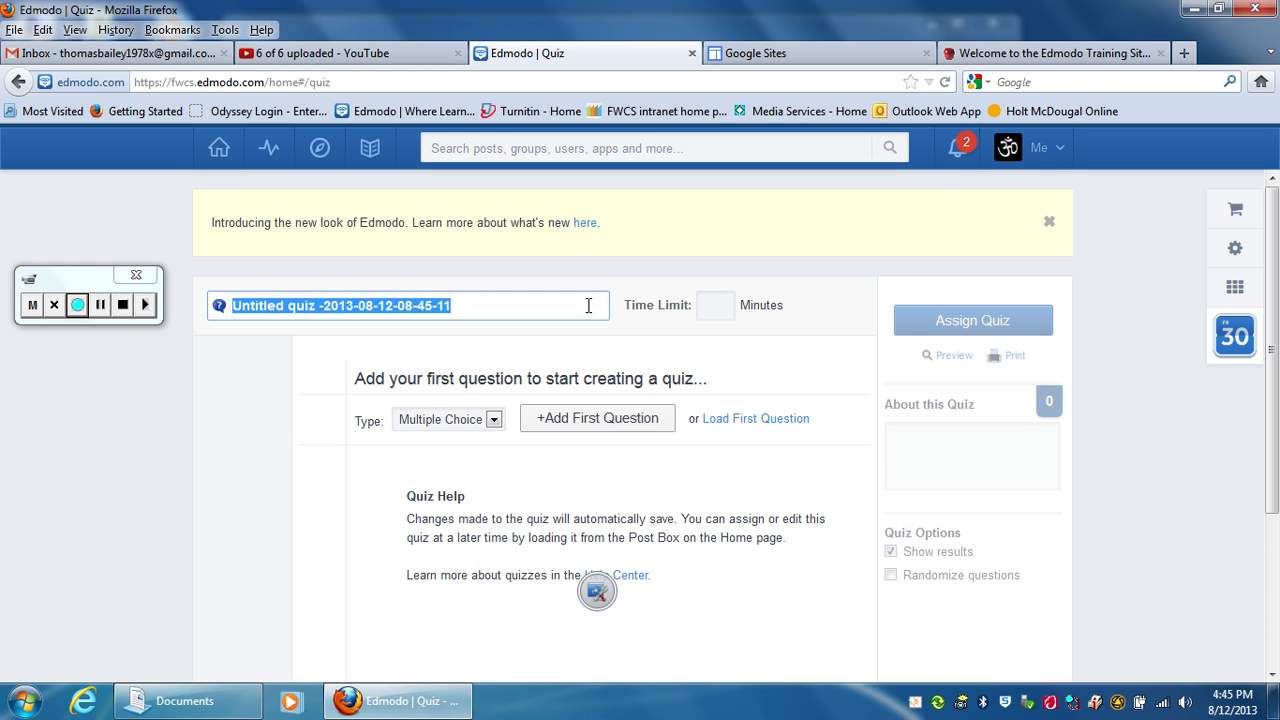
{"action": "key", "text": "BackSpace"}
{"action": "type", "text": "T"}
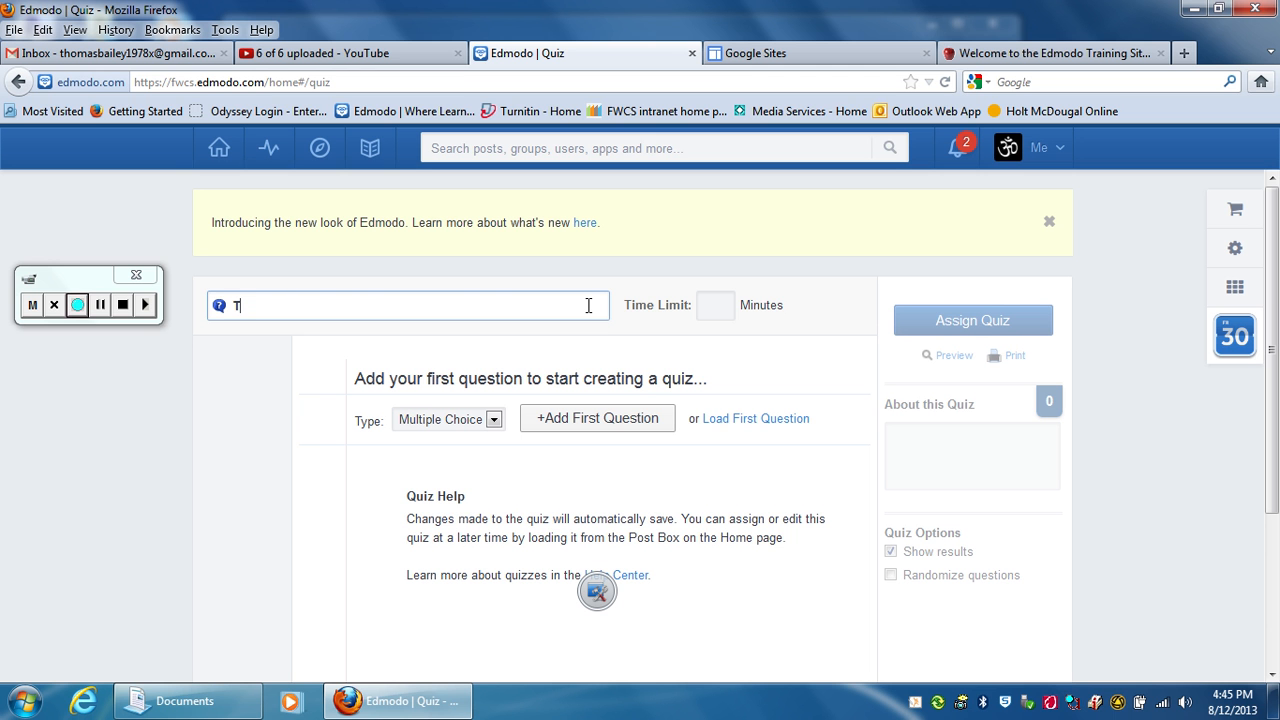
{"action": "type", "text": "est Quiz for video..."}
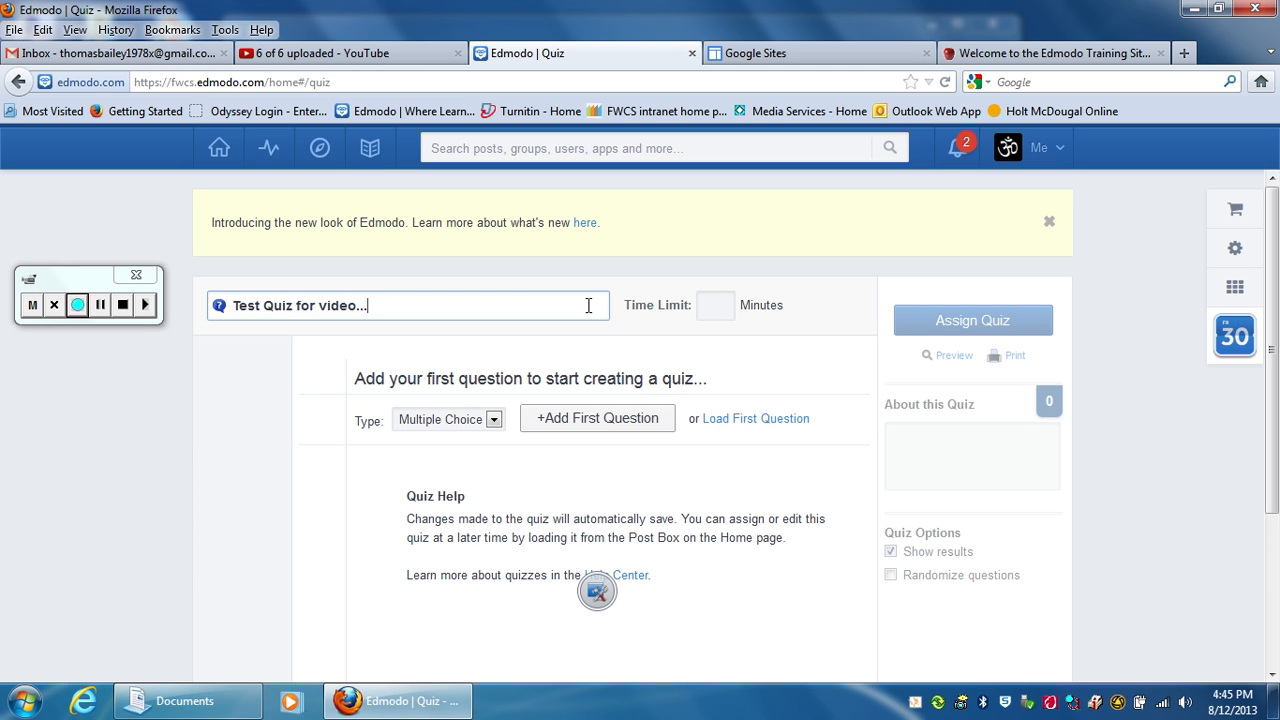
- Set the quiz's time limit to 60 minutes
{"action": "left_click", "coordinate": [716, 306]}
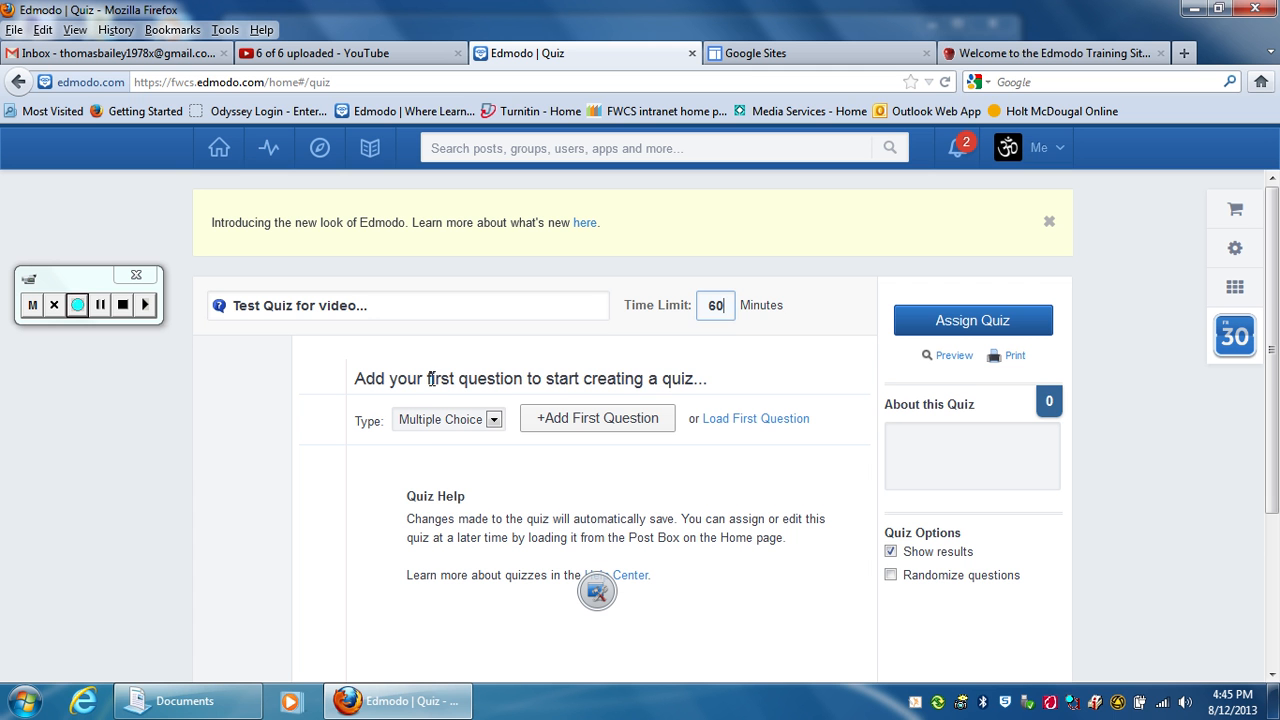
{"action": "left_click_drag", "start_coordinate": [390, 373], "coordinate": [734, 366]}
{"action": "left_click", "coordinate": [738, 368]}
- Add the first multiple-choice question, with a prompt asking what school the teacher teaches at
{"action": "left_click", "coordinate": [635, 420]}
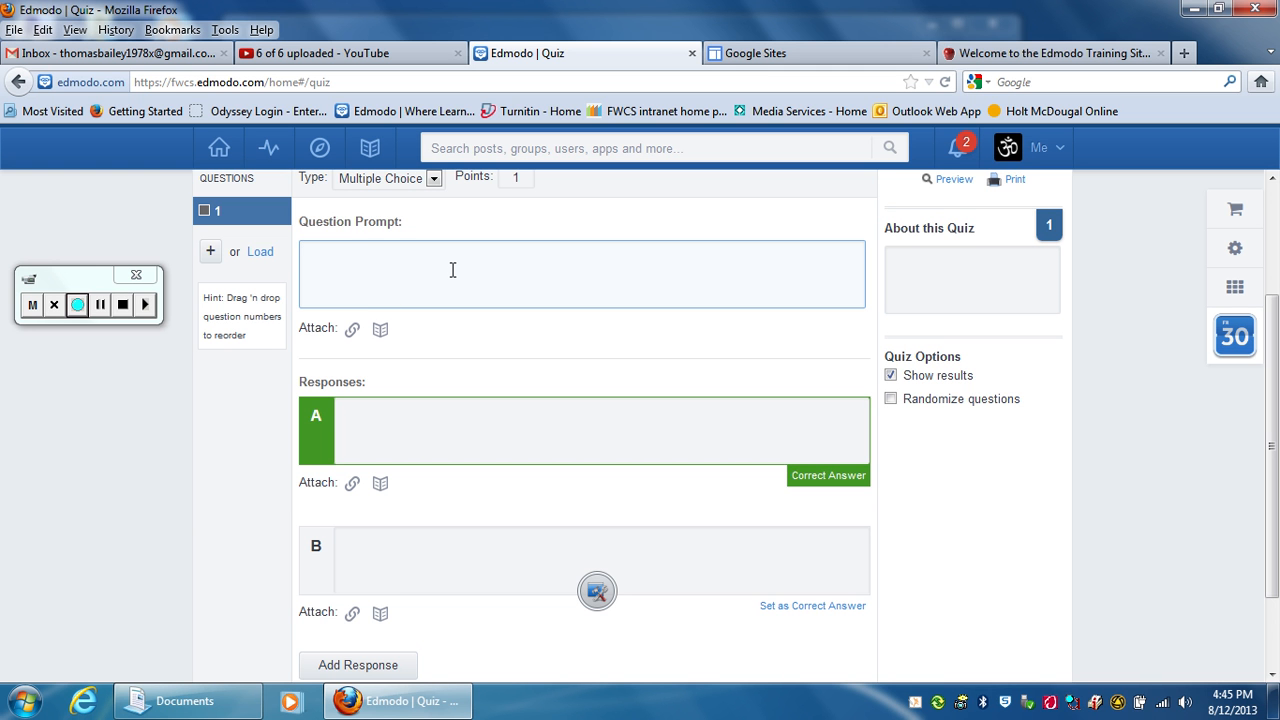
{"action": "type", "text": "What school does Mr. BA"}
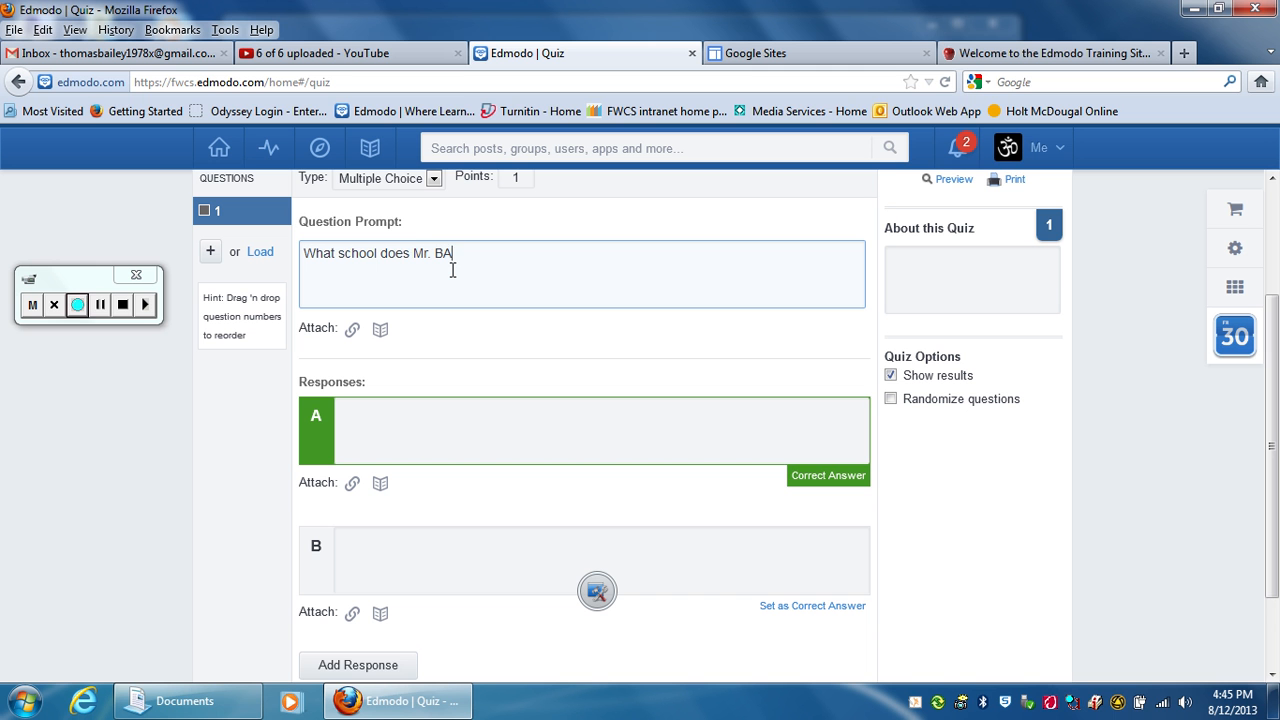
{"action": "key", "text": "BackSpace"}
{"action": "key", "text": "BackSpace"}
{"action": "key", "text": "BackSpace"}
{"action": "type", "text": "iley teach at?"}
- Enter "North Side" as response A and "Snider" as response B of the first question
{"action": "left_click", "coordinate": [480, 443]}
{"action": "type", "text": "North Side"}
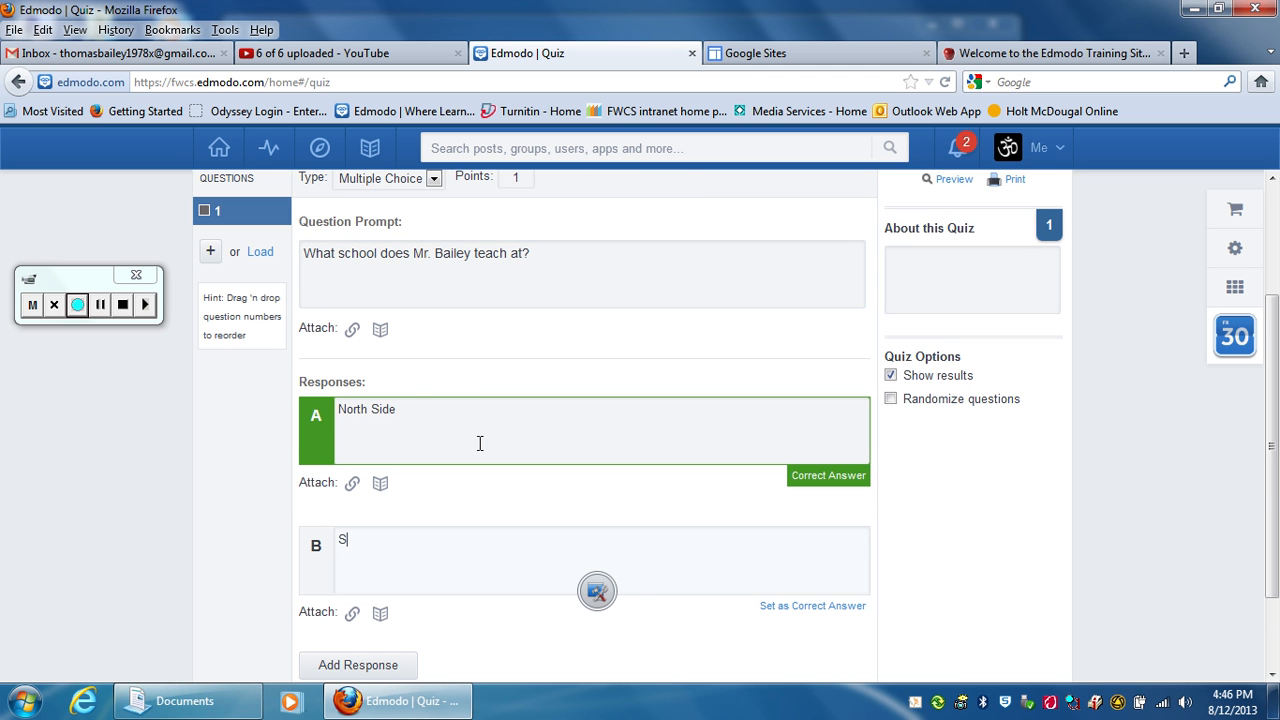
{"action": "type", "text": "Snider"}
- Add two more responses to the first question: "Northrop" as C and "South Side" as D
{"action": "scroll", "coordinate": [452, 465], "scroll_direction": "down", "scroll_amount": 2}
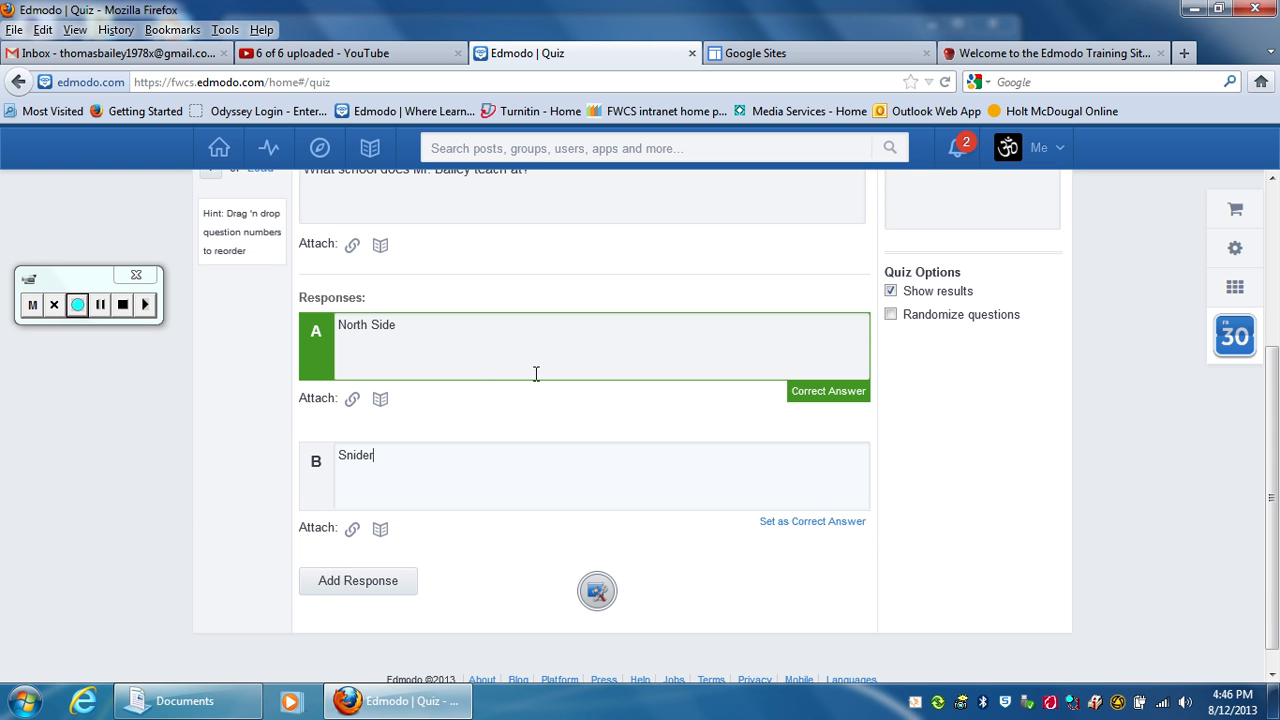
{"action": "left_click", "coordinate": [345, 582]}
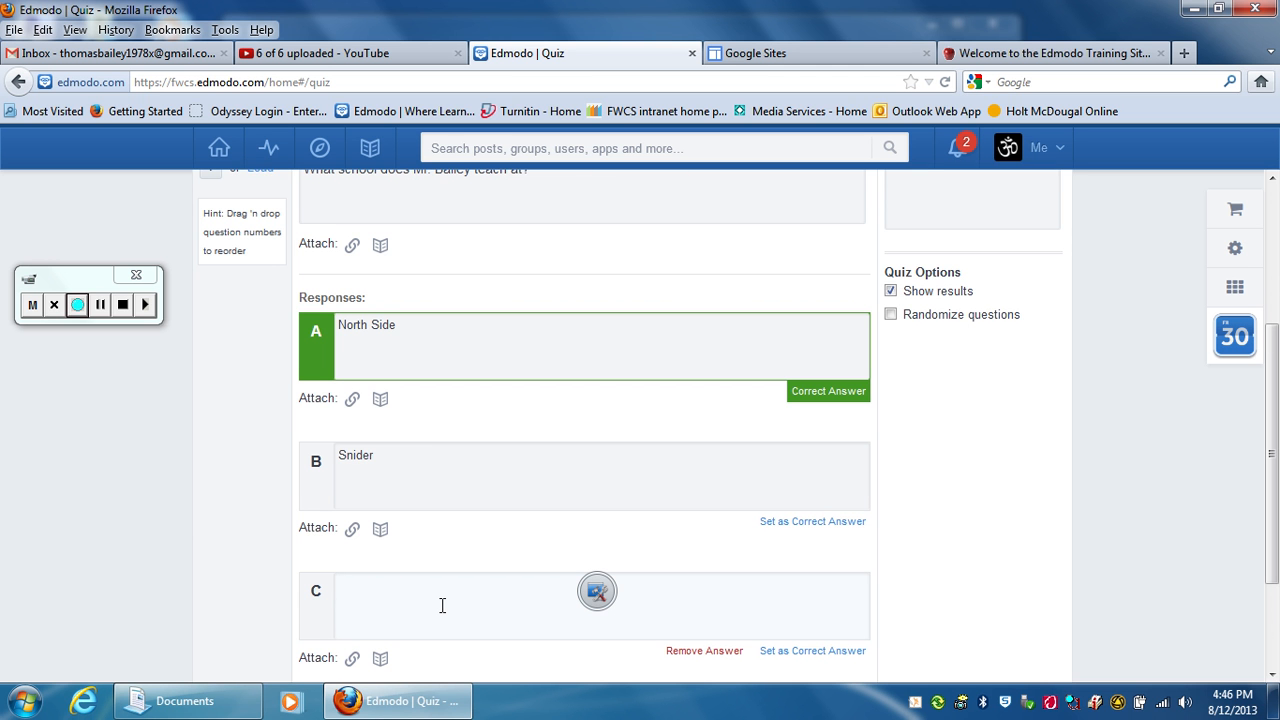
{"action": "type", "text": "Northrop"}
{"action": "scroll", "coordinate": [428, 520], "scroll_direction": "down", "scroll_amount": 3}
{"action": "left_click", "coordinate": [370, 563]}
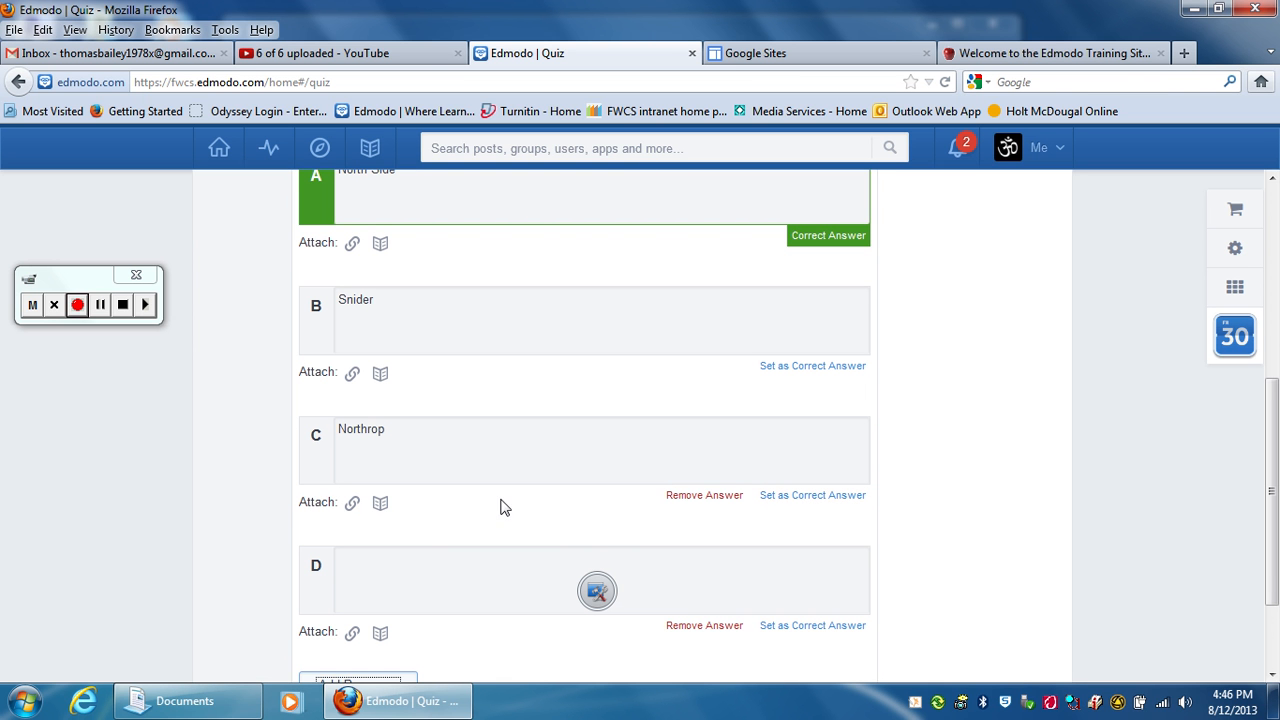
{"action": "left_click", "coordinate": [421, 573]}
{"action": "type", "text": "South Side"}
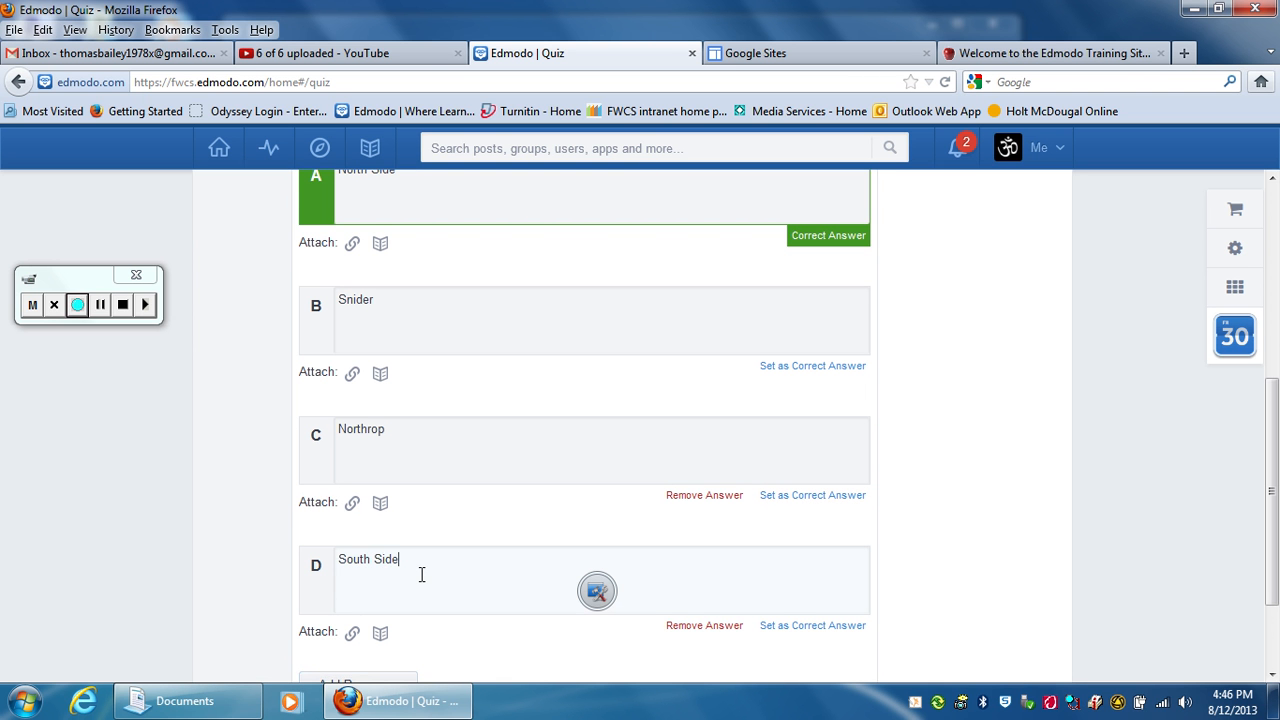
- Review the first question's prompt, its four responses, and the options for marking the correct answer or removing answers
{"action": "scroll", "coordinate": [554, 337], "scroll_direction": "up", "scroll_amount": 1}
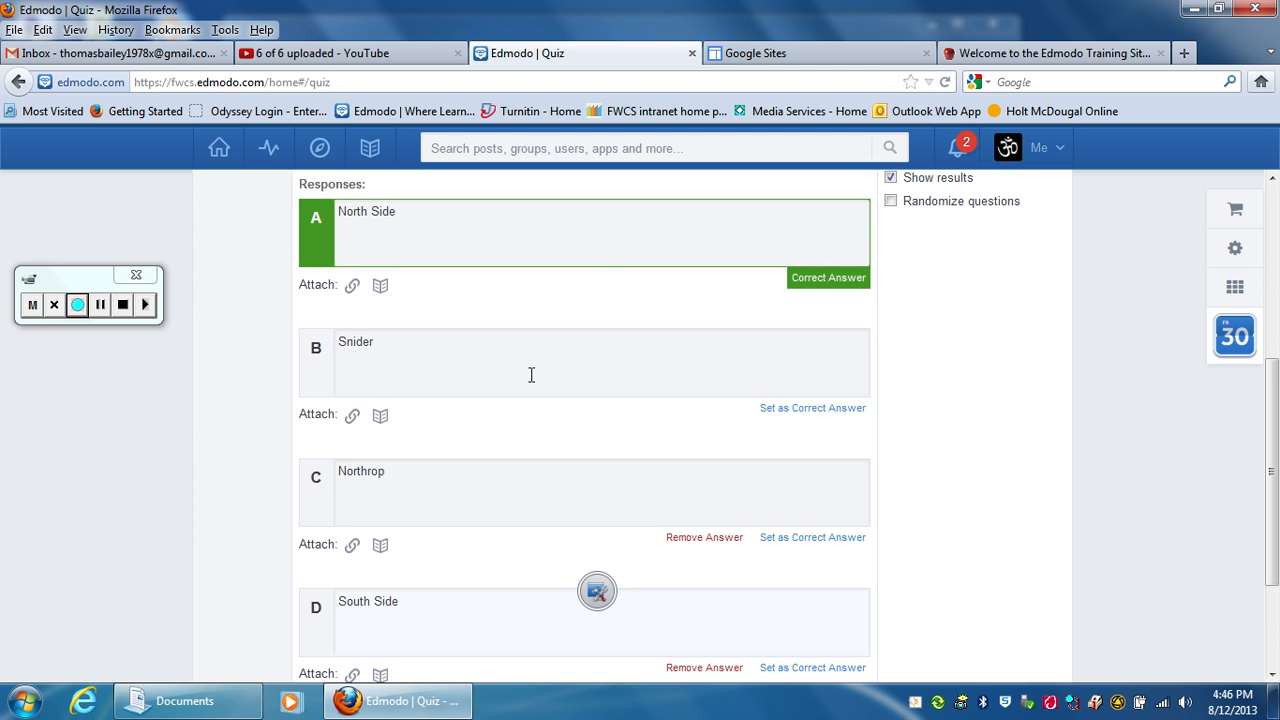
{"action": "scroll", "coordinate": [444, 495], "scroll_direction": "down", "scroll_amount": 1}
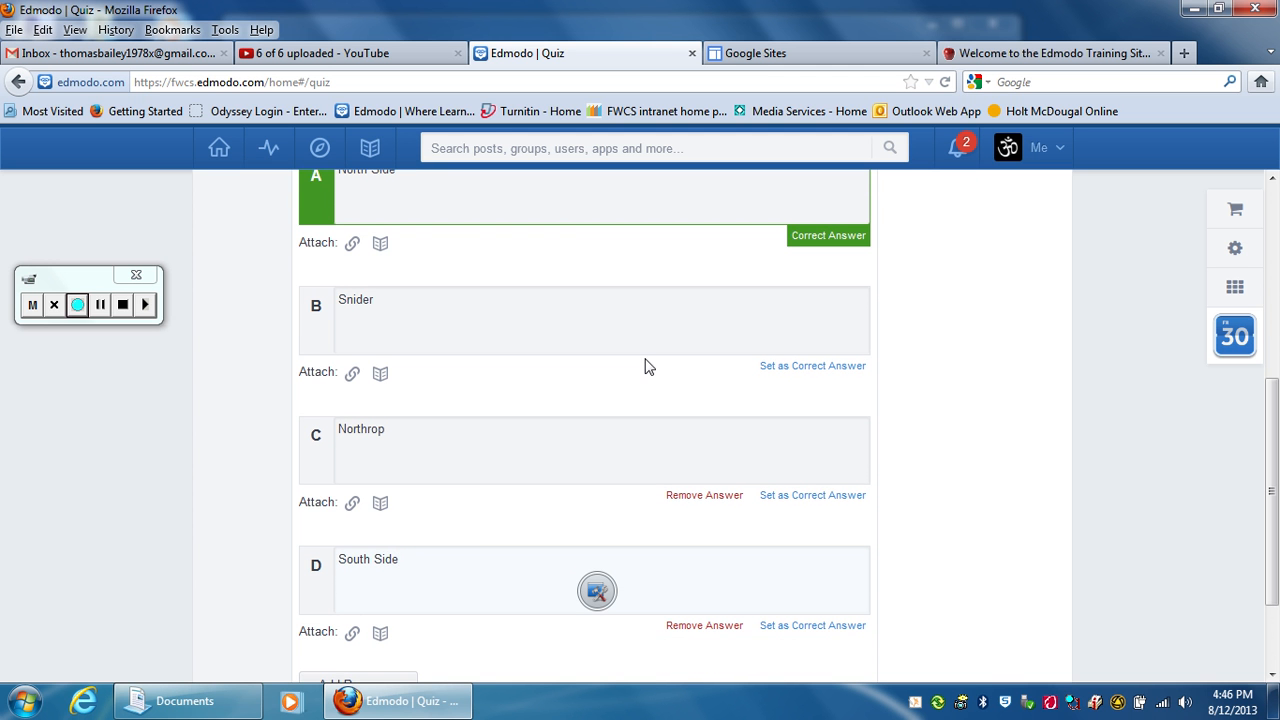
{"action": "scroll", "coordinate": [570, 302], "scroll_direction": "up", "scroll_amount": 1}
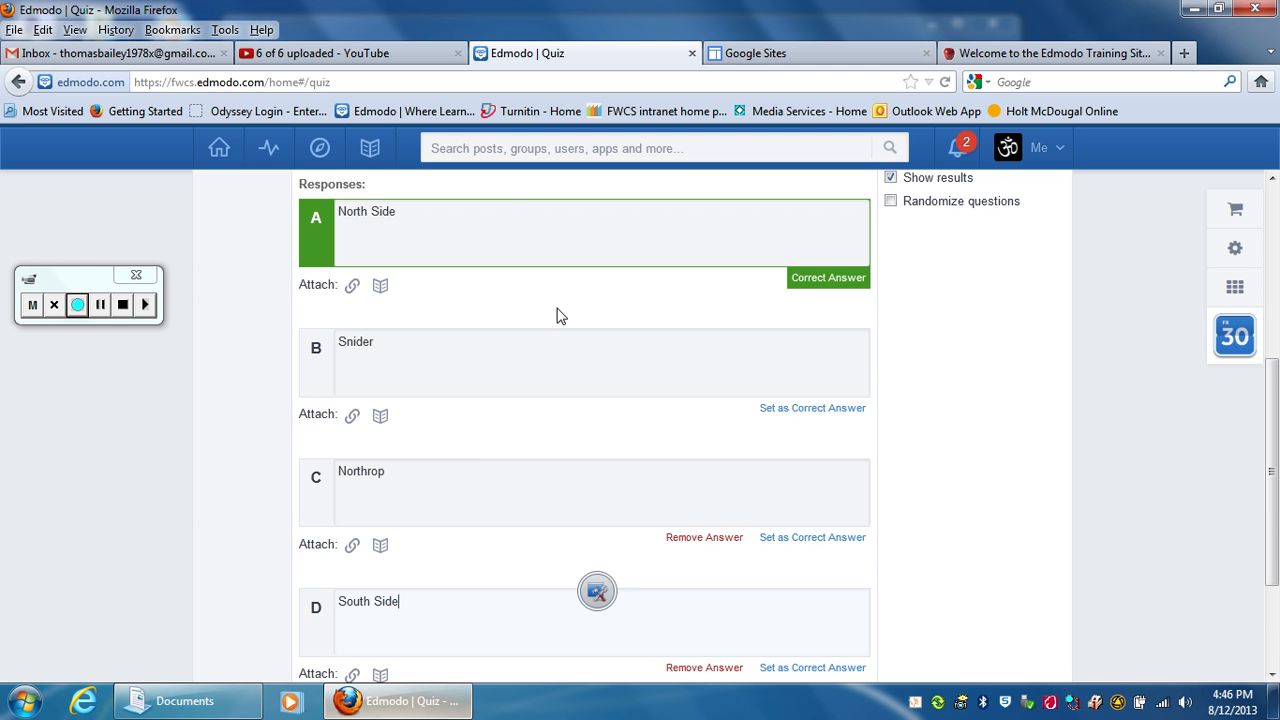
{"action": "scroll", "coordinate": [480, 420], "scroll_direction": "down", "scroll_amount": 3}
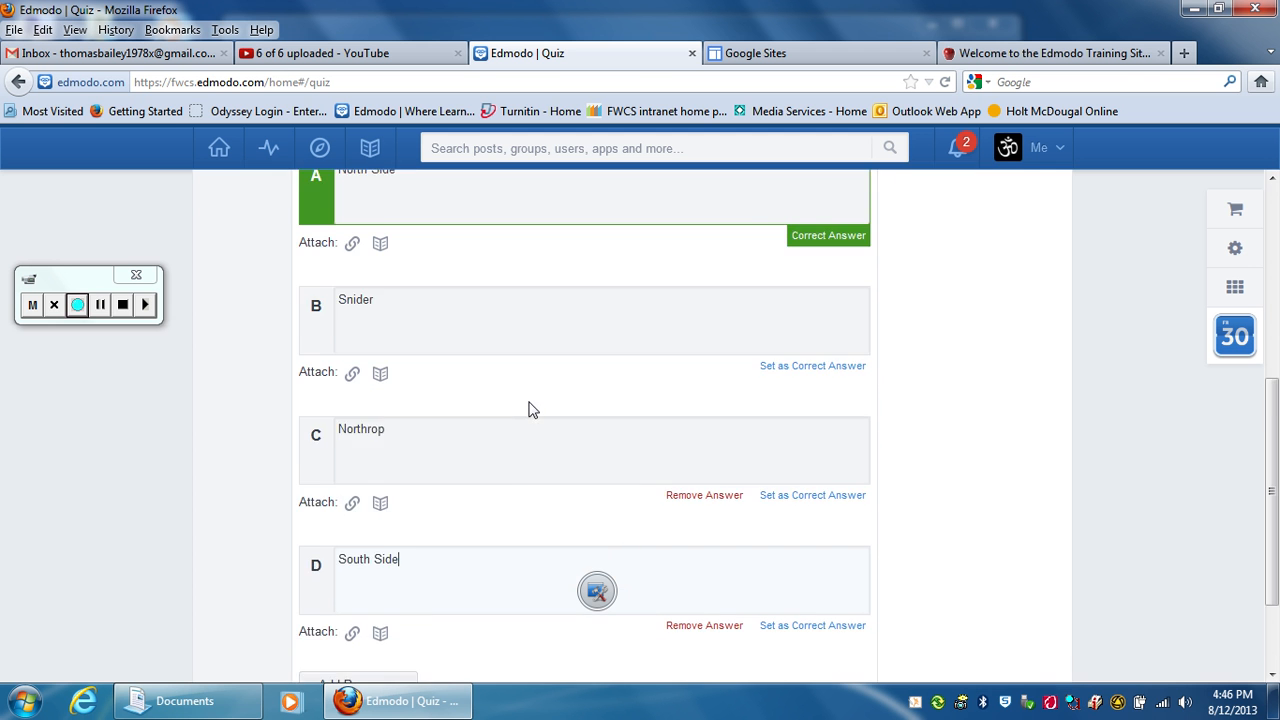
{"action": "scroll", "coordinate": [531, 425], "scroll_direction": "down", "scroll_amount": 2}
{"action": "scroll", "coordinate": [600, 437], "scroll_direction": "up", "scroll_amount": 5}
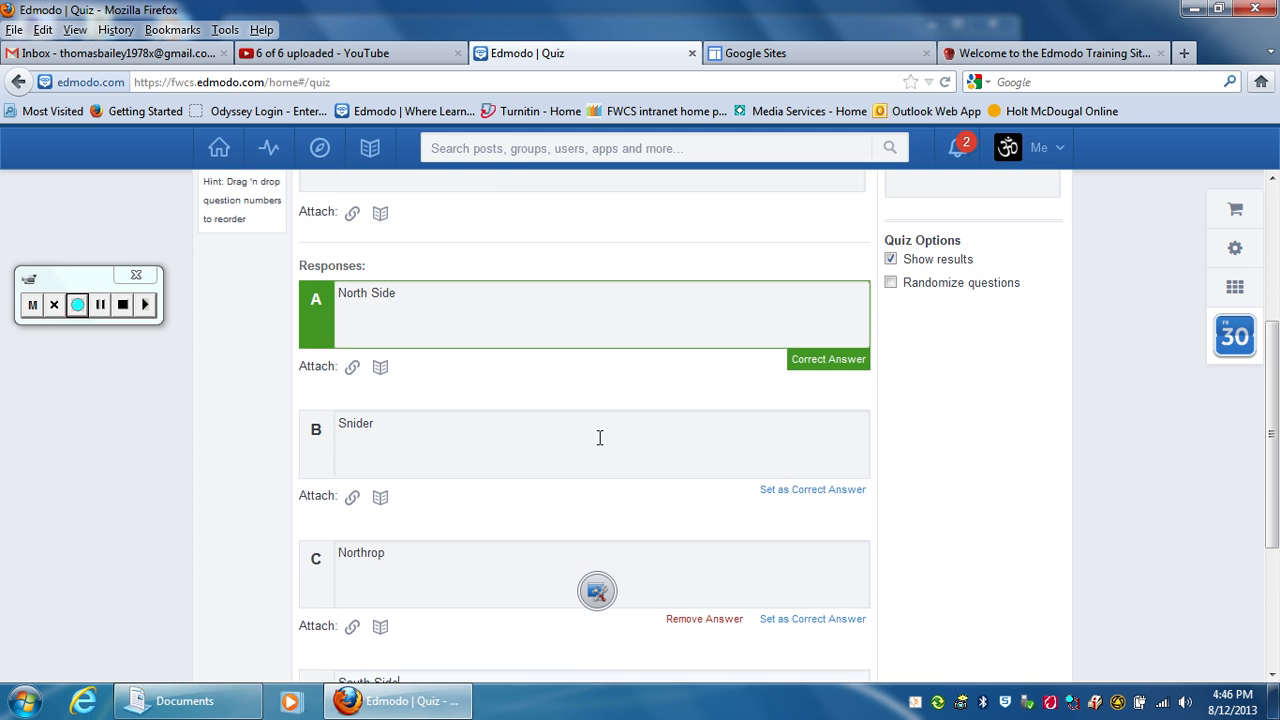
{"action": "scroll", "coordinate": [631, 374], "scroll_direction": "up", "scroll_amount": 3}
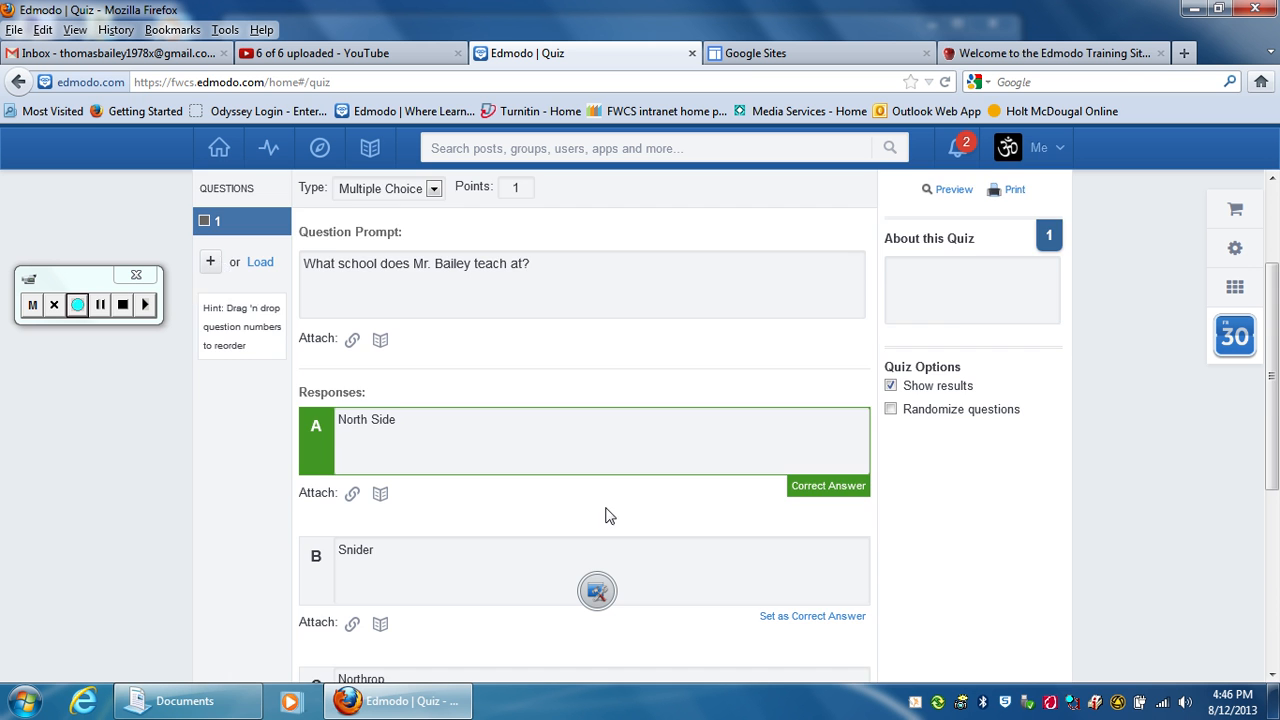
{"action": "scroll", "coordinate": [606, 517], "scroll_direction": "down", "scroll_amount": 6}
{"action": "scroll", "coordinate": [594, 434], "scroll_direction": "up", "scroll_amount": 3}
{"action": "scroll", "coordinate": [556, 386], "scroll_direction": "up", "scroll_amount": 3}
- Add a second multiple-choice question, with a prompt asking how many kids the teacher has
{"action": "left_click", "coordinate": [211, 262]}
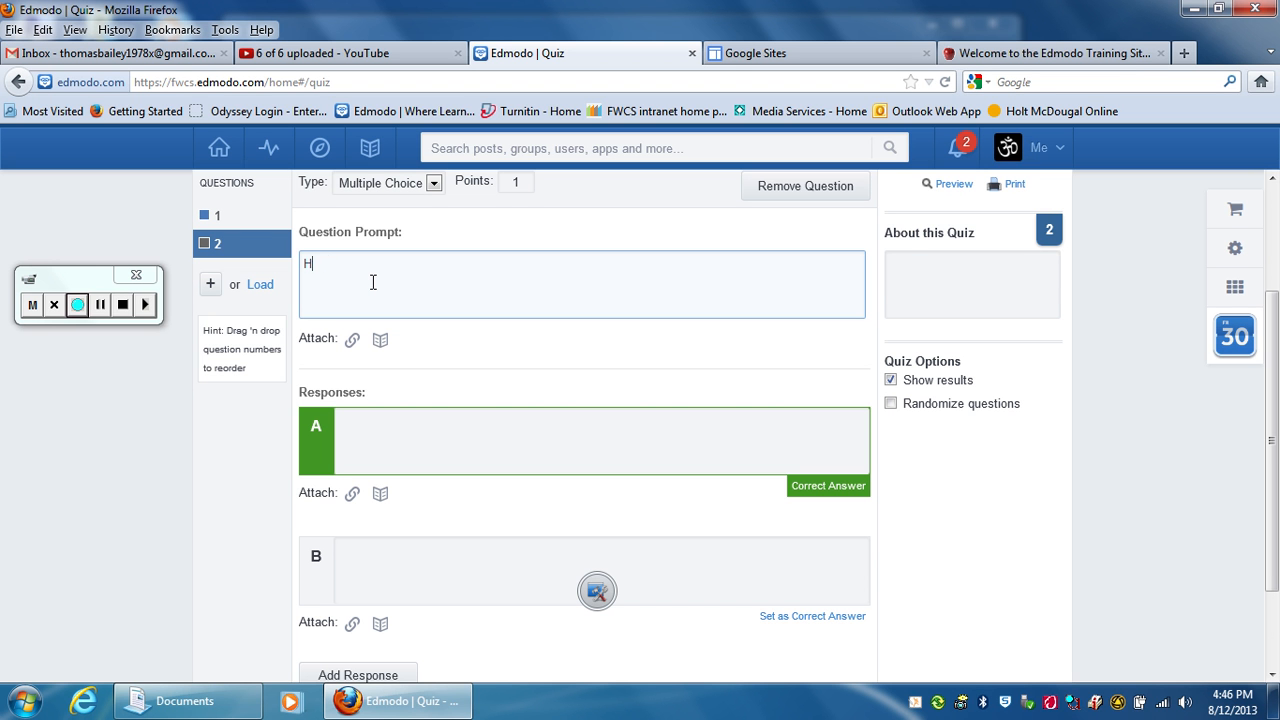
{"action": "type", "text": "any kids does Mr. ba"}
{"action": "key", "text": "BackSpace"}
{"action": "key", "text": "BackSpace"}
{"action": "key", "text": "BackSpace"}
{"action": "type", "text": "Bailey have?"}
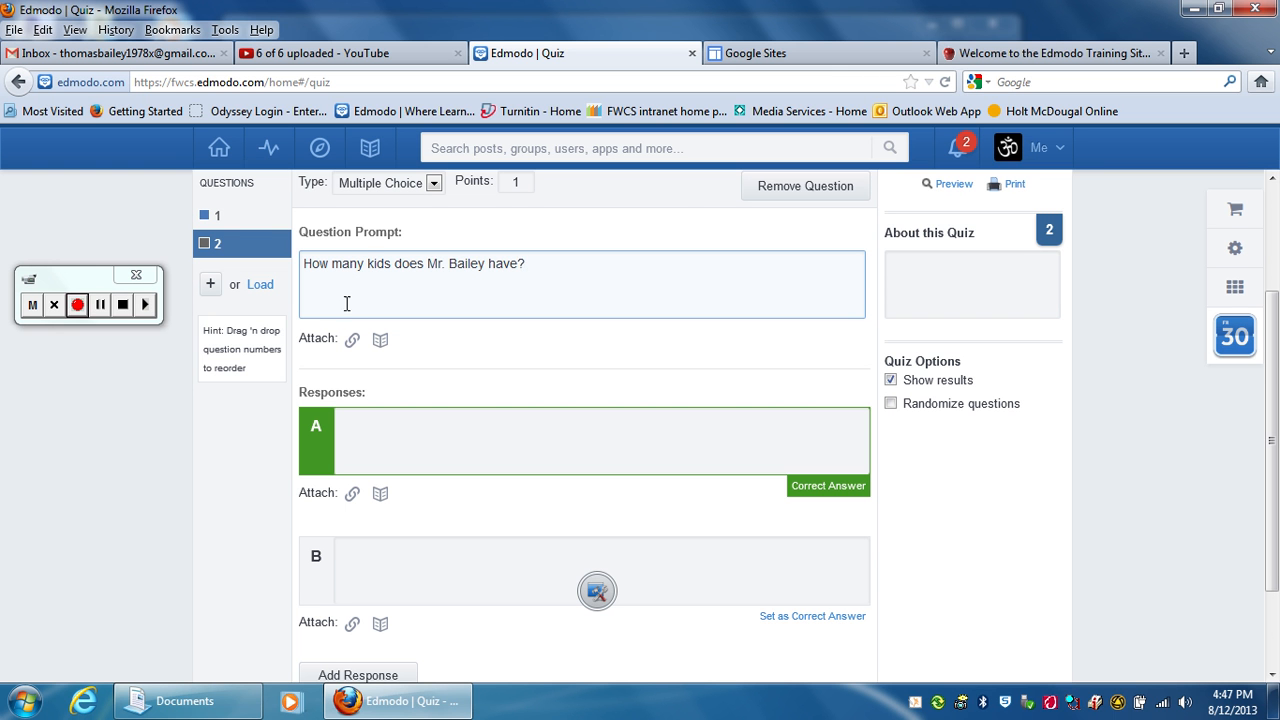
- Enter 4 as response A and 3 as response B of the second question
{"action": "left_click", "coordinate": [431, 434]}
{"action": "type", "text": "4"}
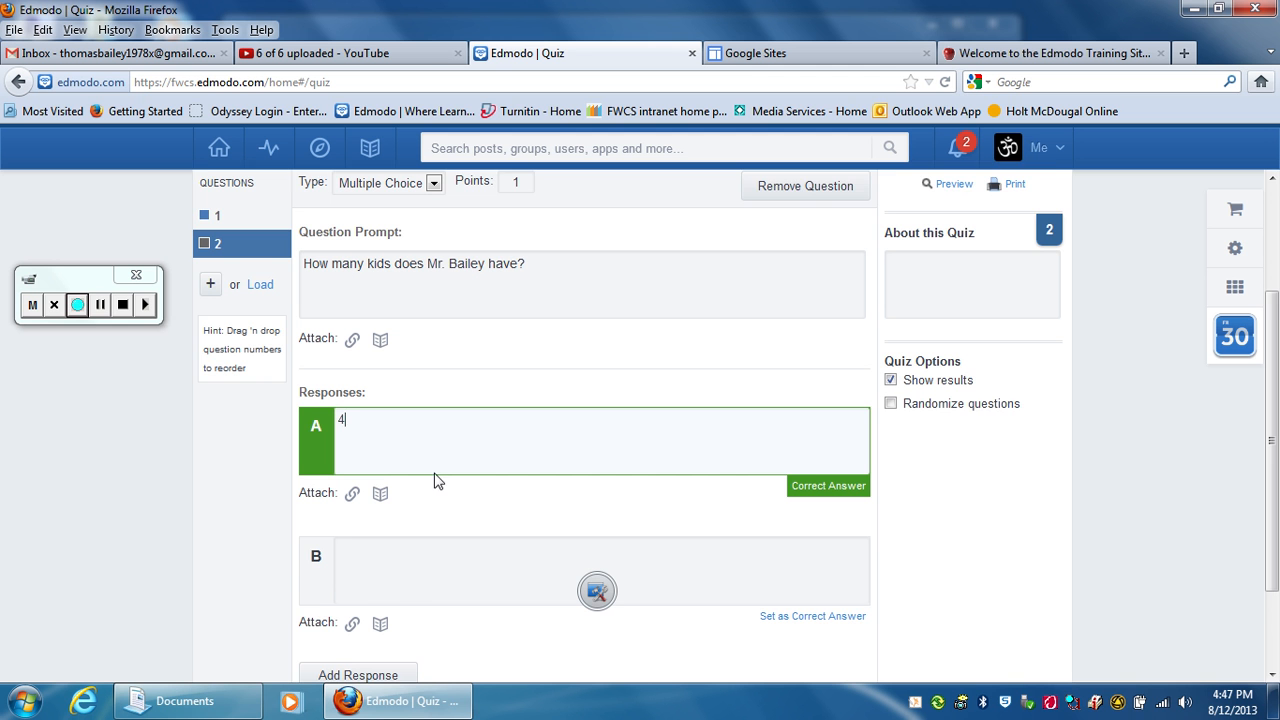
{"action": "scroll", "coordinate": [434, 478], "scroll_direction": "down", "scroll_amount": 1}
{"action": "left_click", "coordinate": [558, 536]}
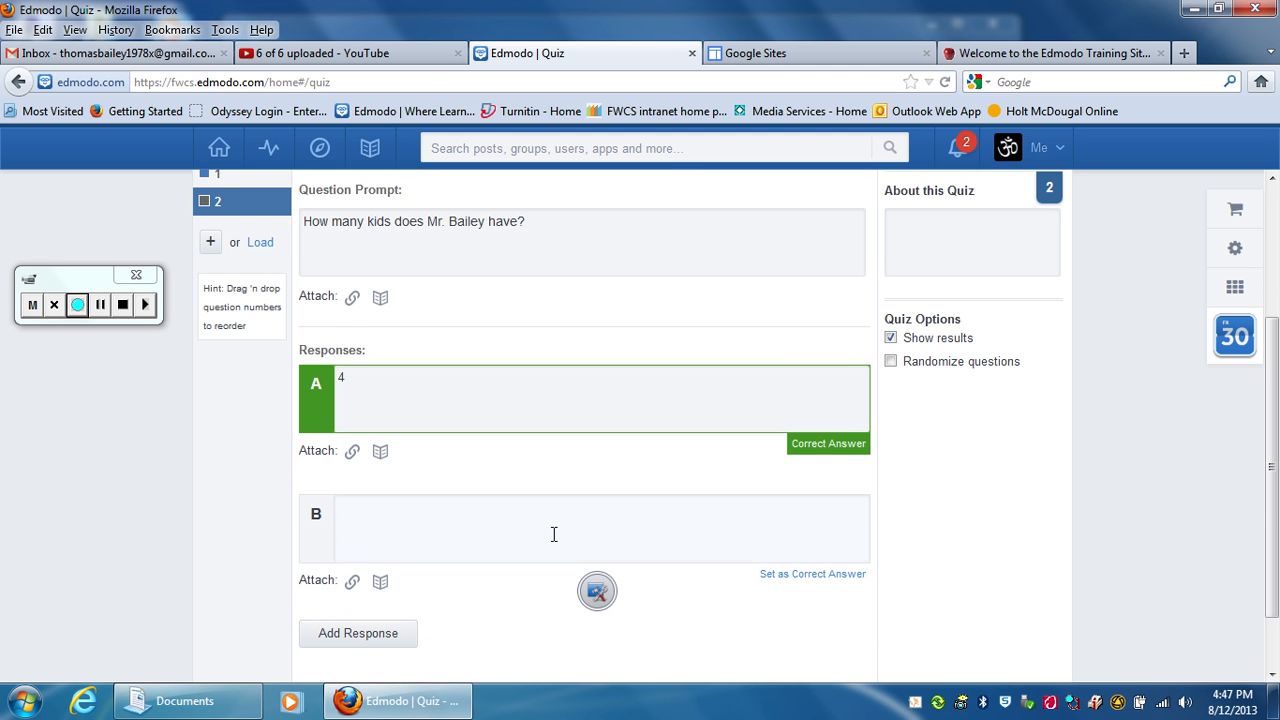
{"action": "scroll", "coordinate": [554, 527], "scroll_direction": "down", "scroll_amount": 2}
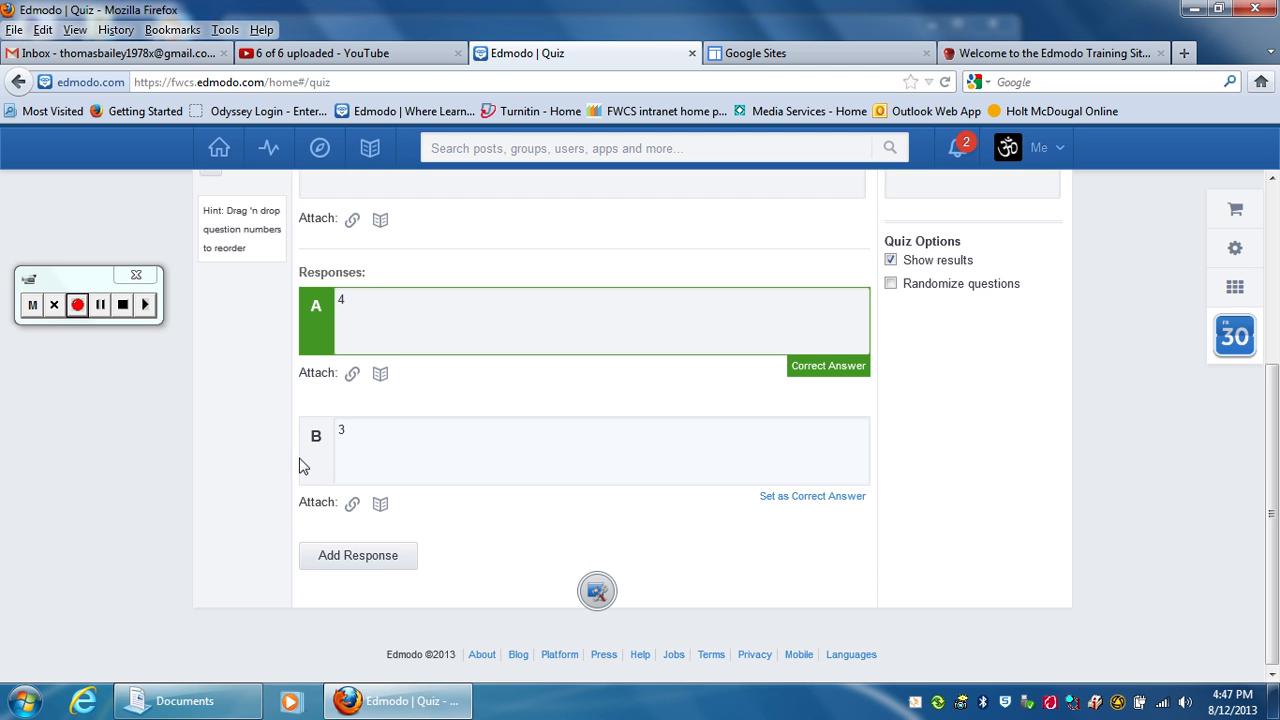
- Add two more responses to the second question: 2 as C and 1 as D
{"action": "left_click", "coordinate": [395, 558]}
{"action": "left_click", "coordinate": [465, 565]}
{"action": "type", "text": "2"}
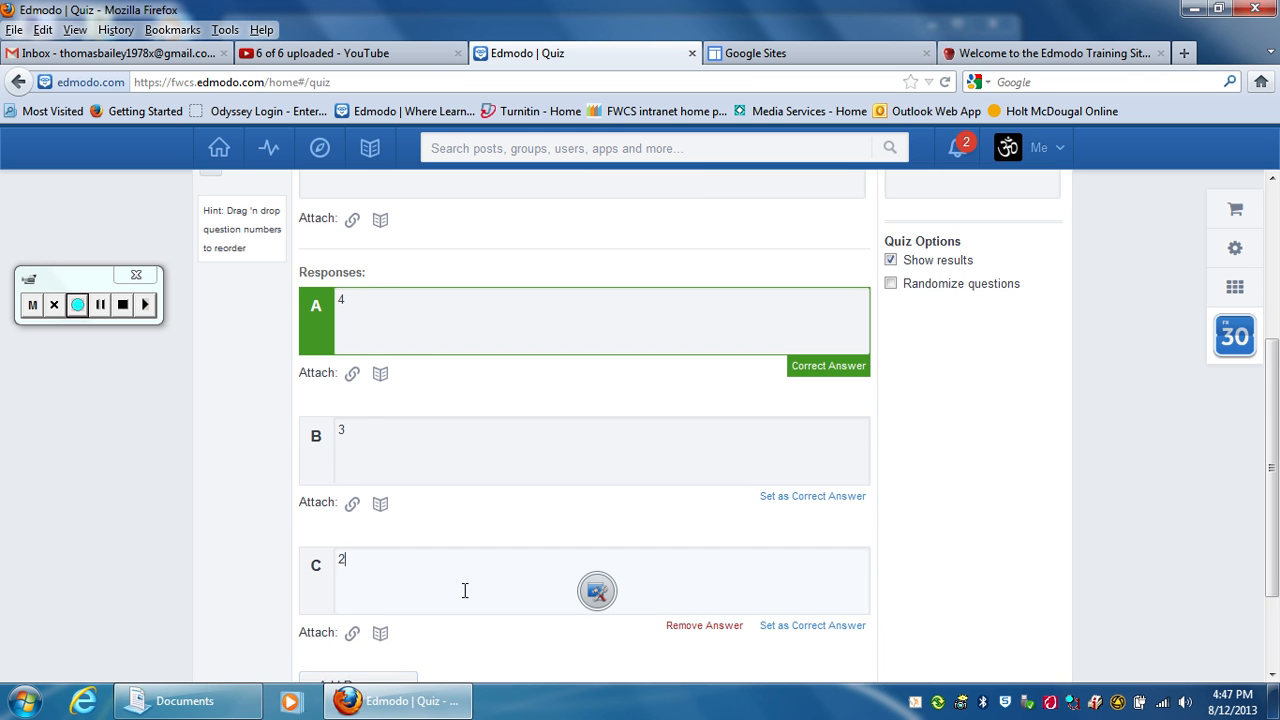
{"action": "scroll", "coordinate": [463, 566], "scroll_direction": "down", "scroll_amount": 3}
{"action": "left_click", "coordinate": [370, 564]}
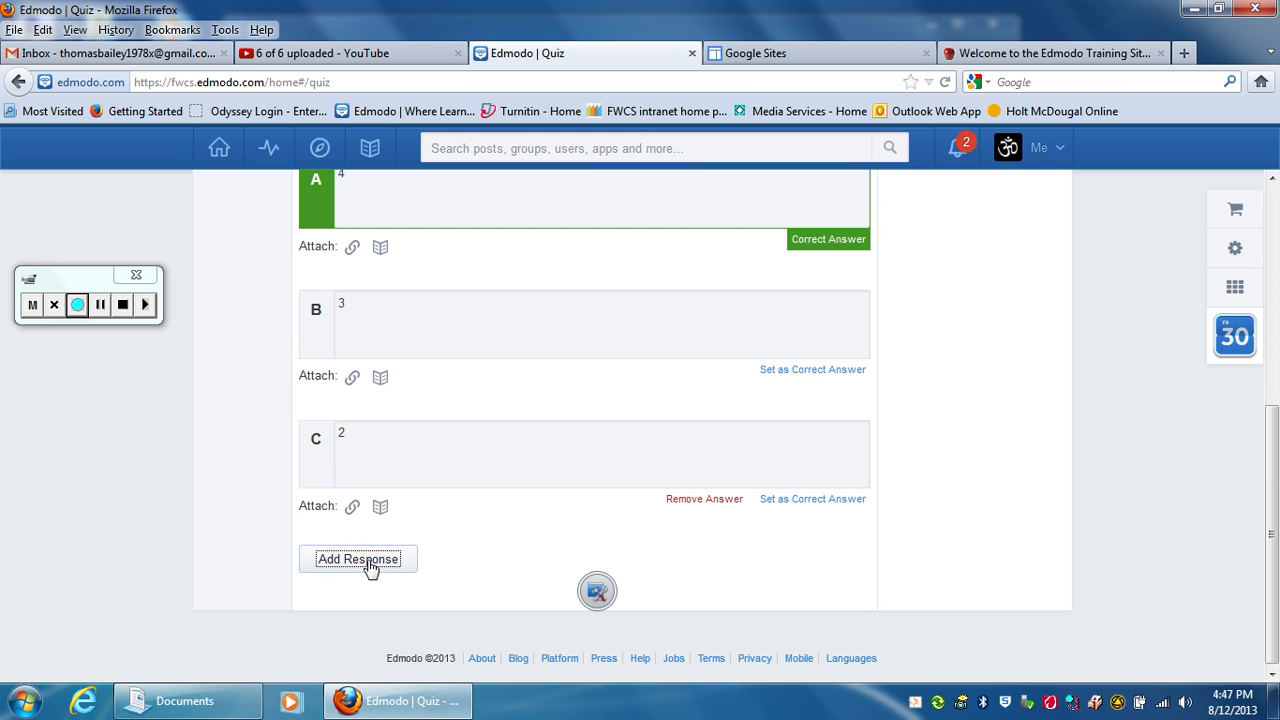
{"action": "left_click", "coordinate": [417, 570]}
{"action": "type", "text": "1"}
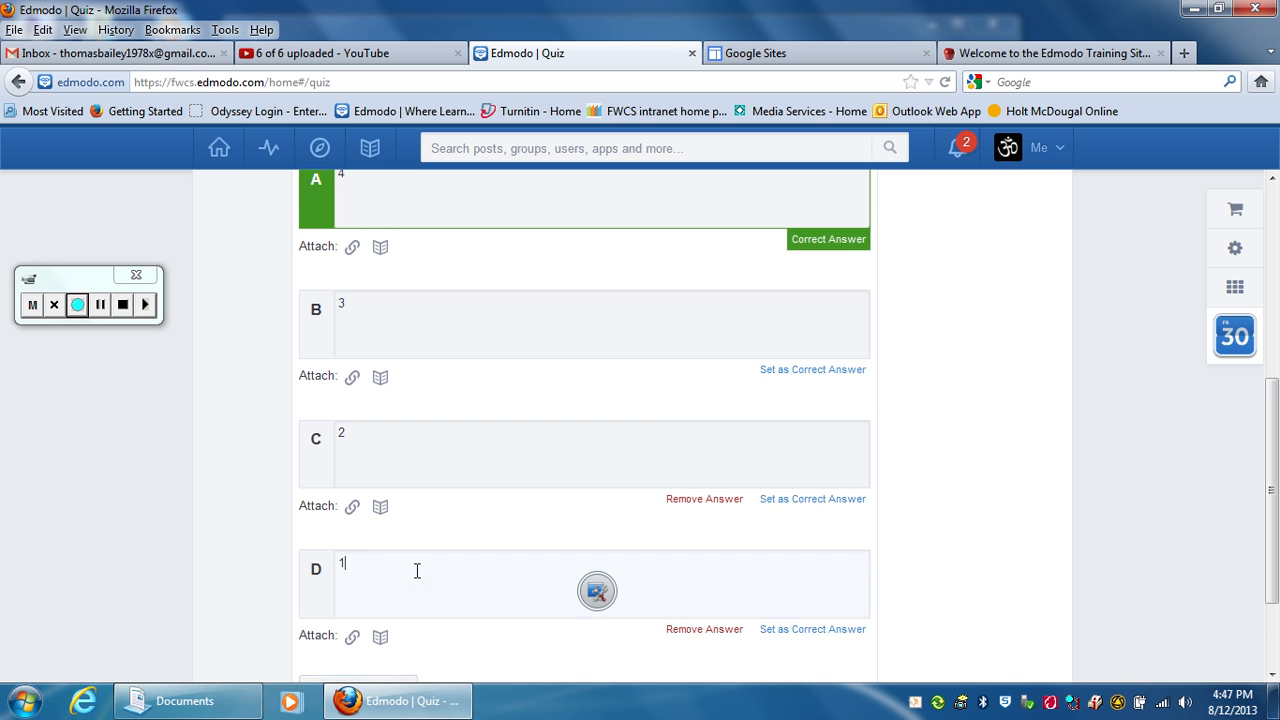
- Set response D as the correct answer of the second question
{"action": "scroll", "coordinate": [428, 571], "scroll_direction": "down", "scroll_amount": 1}
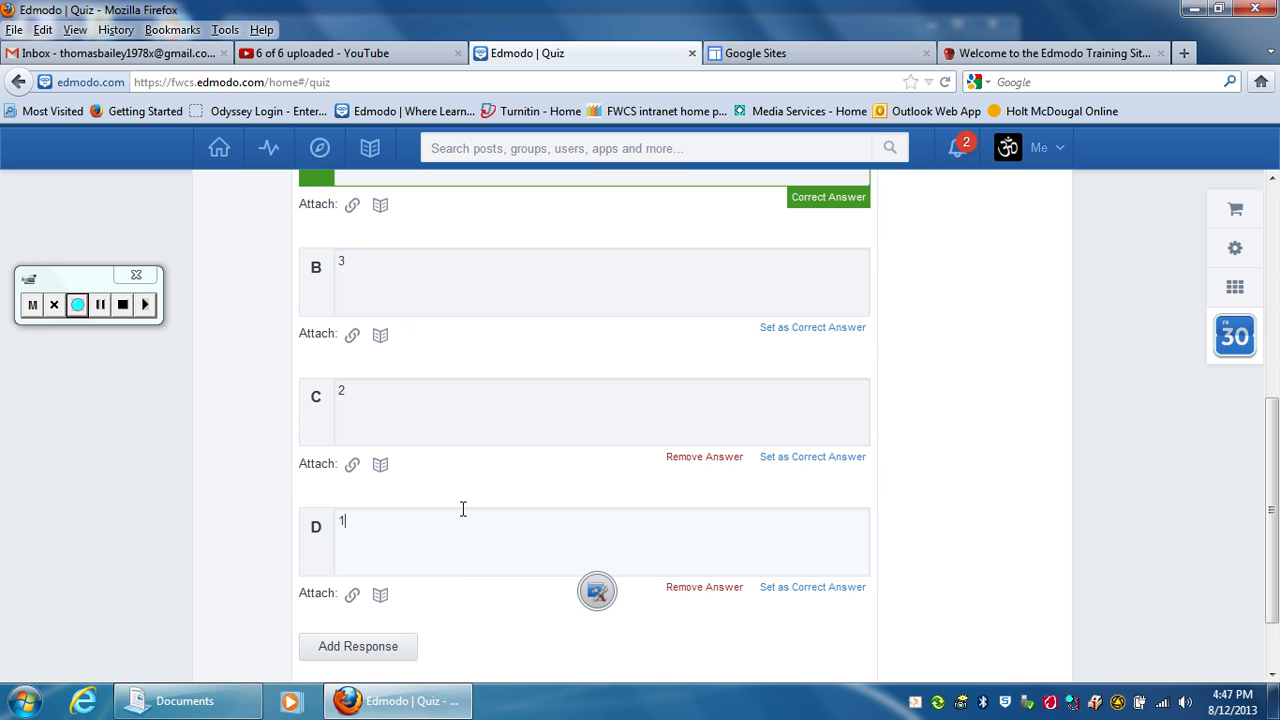
{"action": "left_click", "coordinate": [821, 589]}
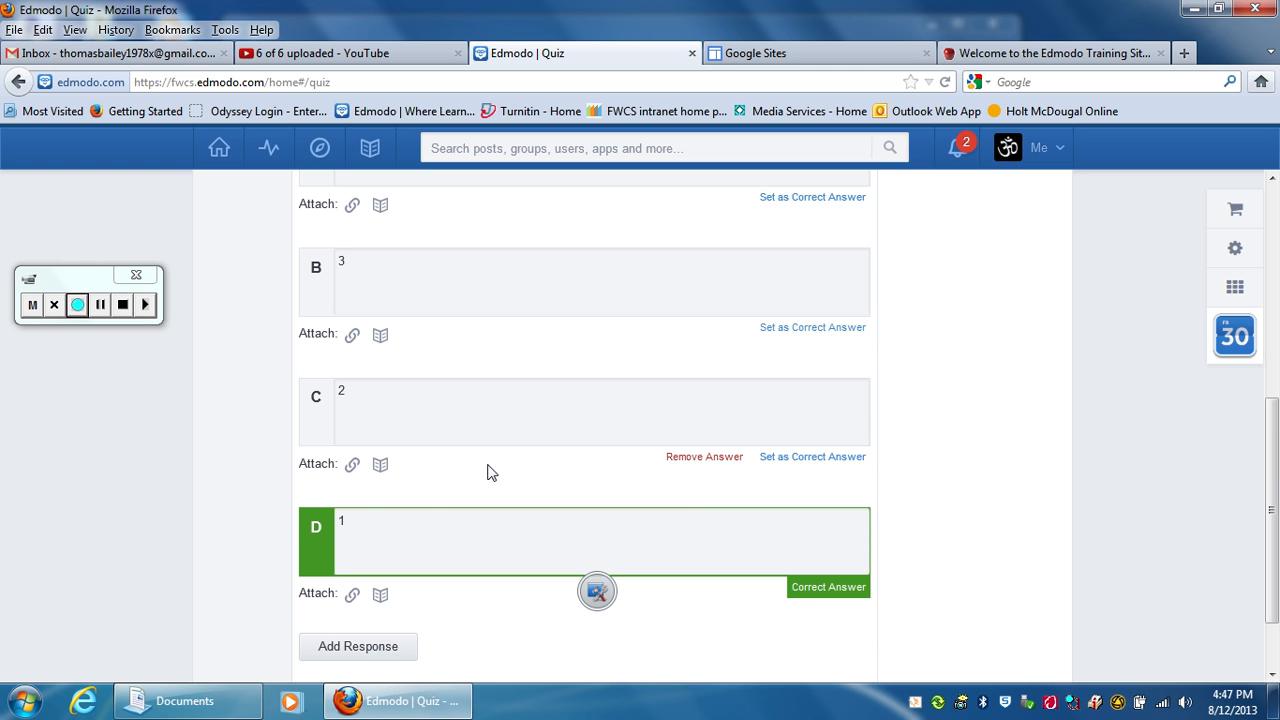
{"action": "scroll", "coordinate": [486, 546], "scroll_direction": "up", "scroll_amount": 1}
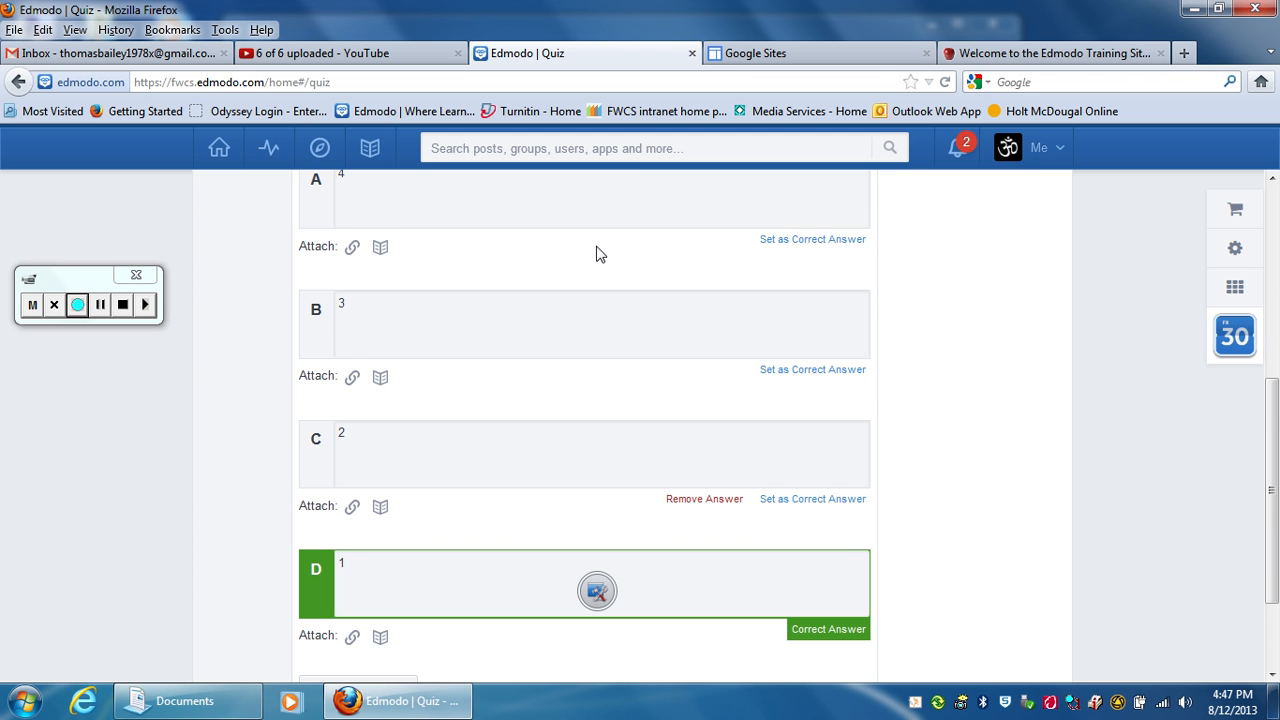
- Add a third question to the quiz and set its type to Short Answer
{"action": "scroll", "coordinate": [366, 349], "scroll_direction": "down", "scroll_amount": 3}
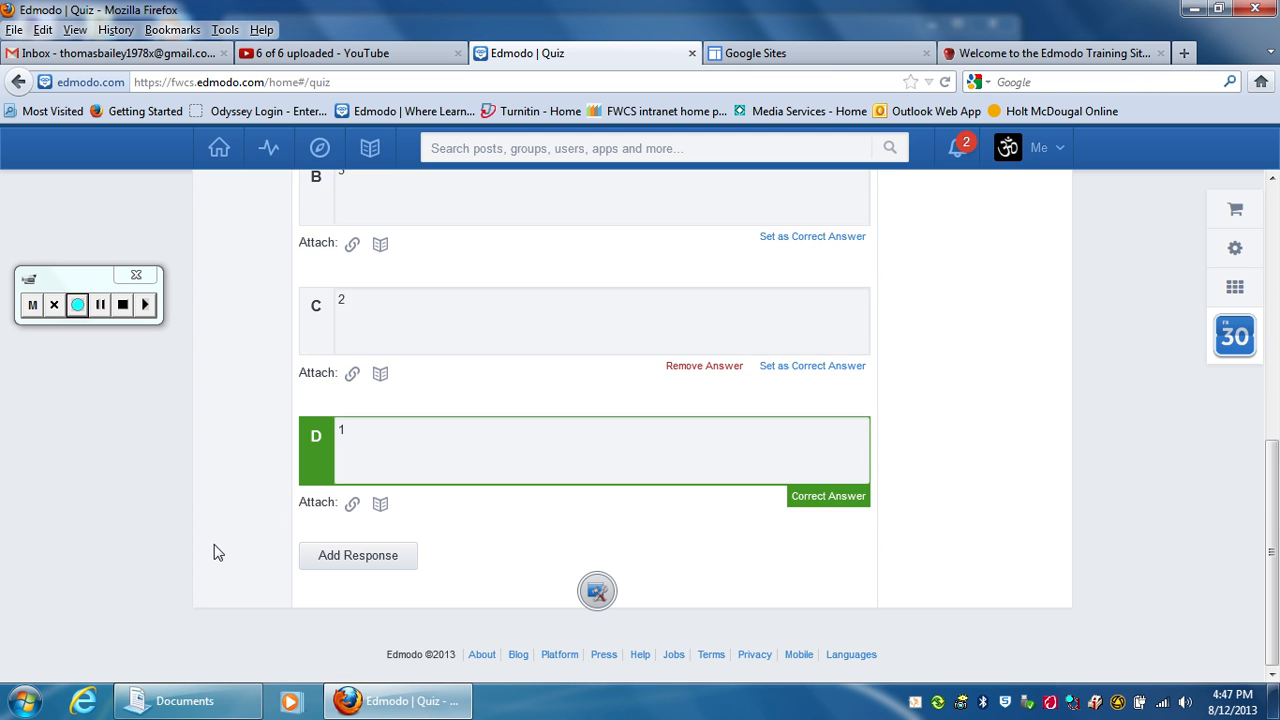
{"action": "scroll", "coordinate": [272, 490], "scroll_direction": "up", "scroll_amount": 10}
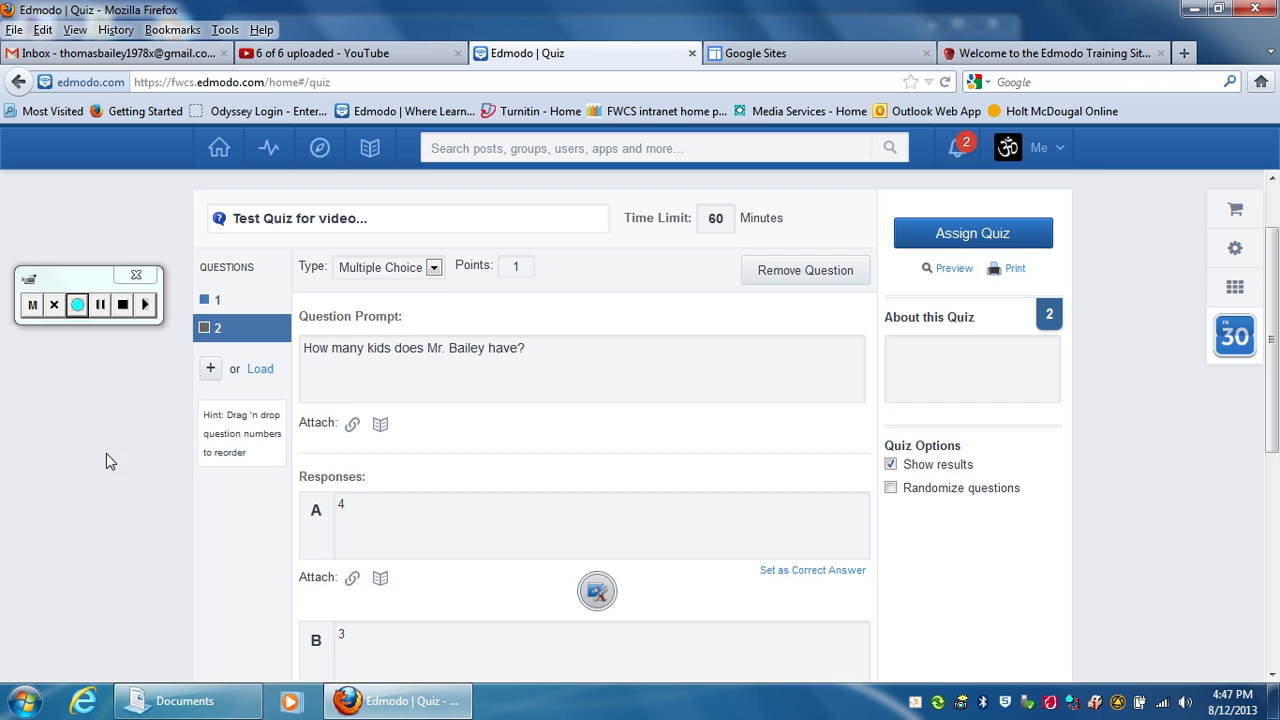
{"action": "left_click", "coordinate": [210, 371]}
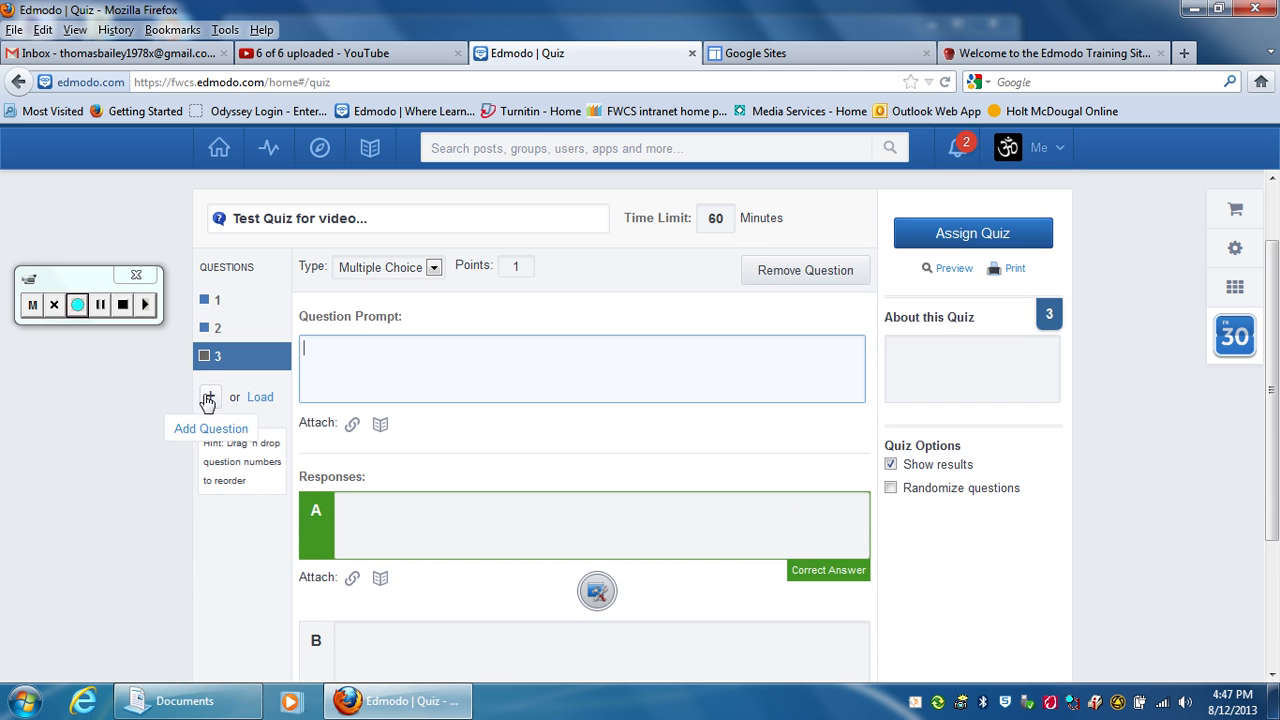
{"action": "left_click", "coordinate": [434, 268]}
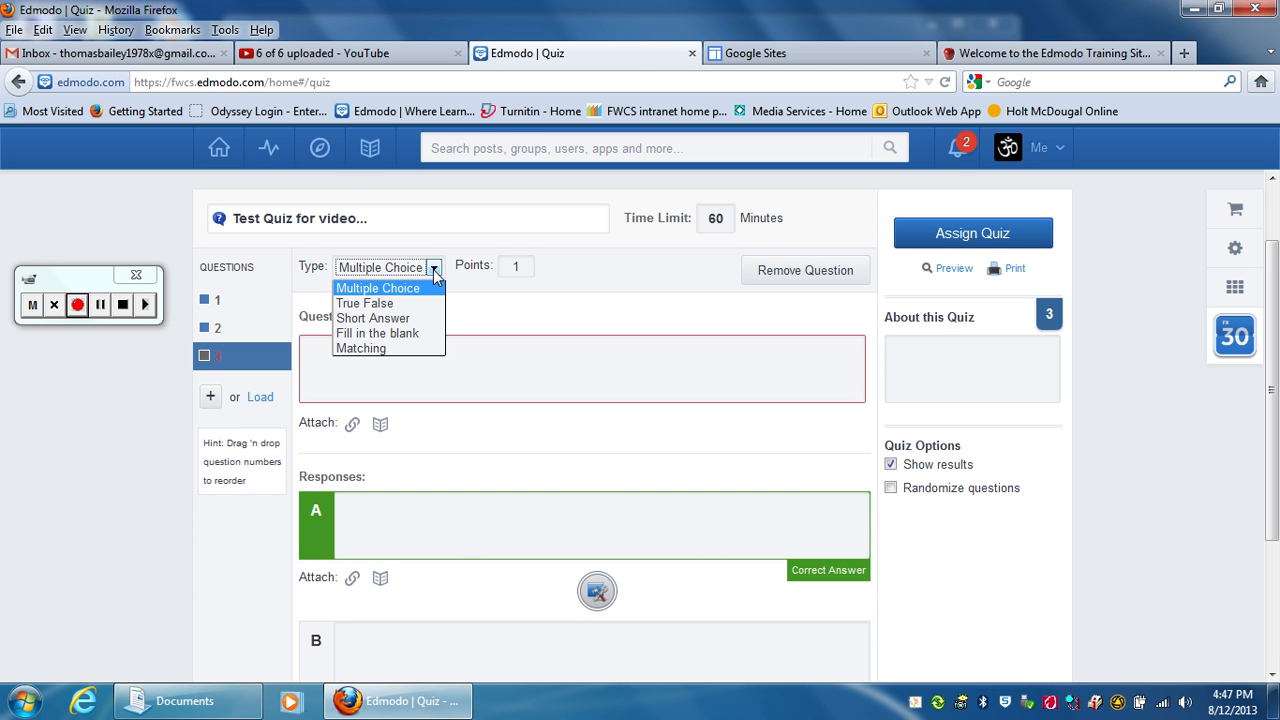
{"action": "left_click", "coordinate": [399, 318]}
- Enter the prompt "Why do you come to school?" for the third question
{"action": "left_click", "coordinate": [462, 360]}
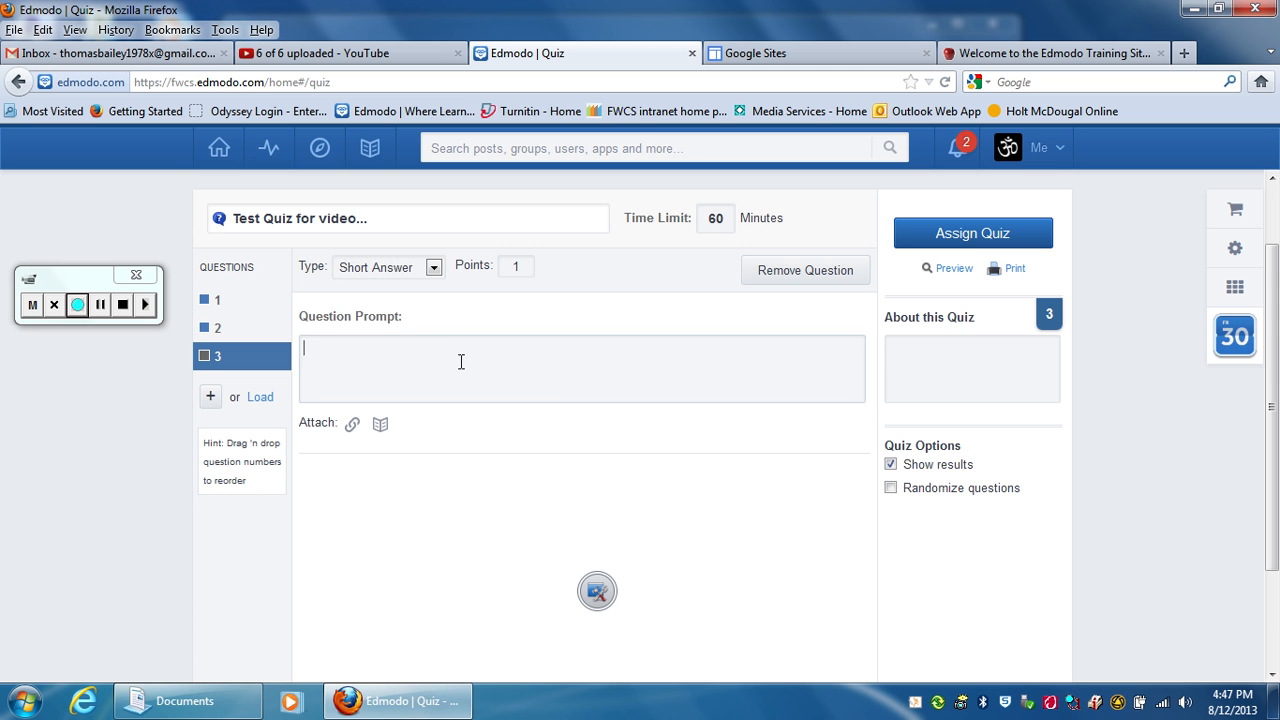
{"action": "type", "text": "Why "}
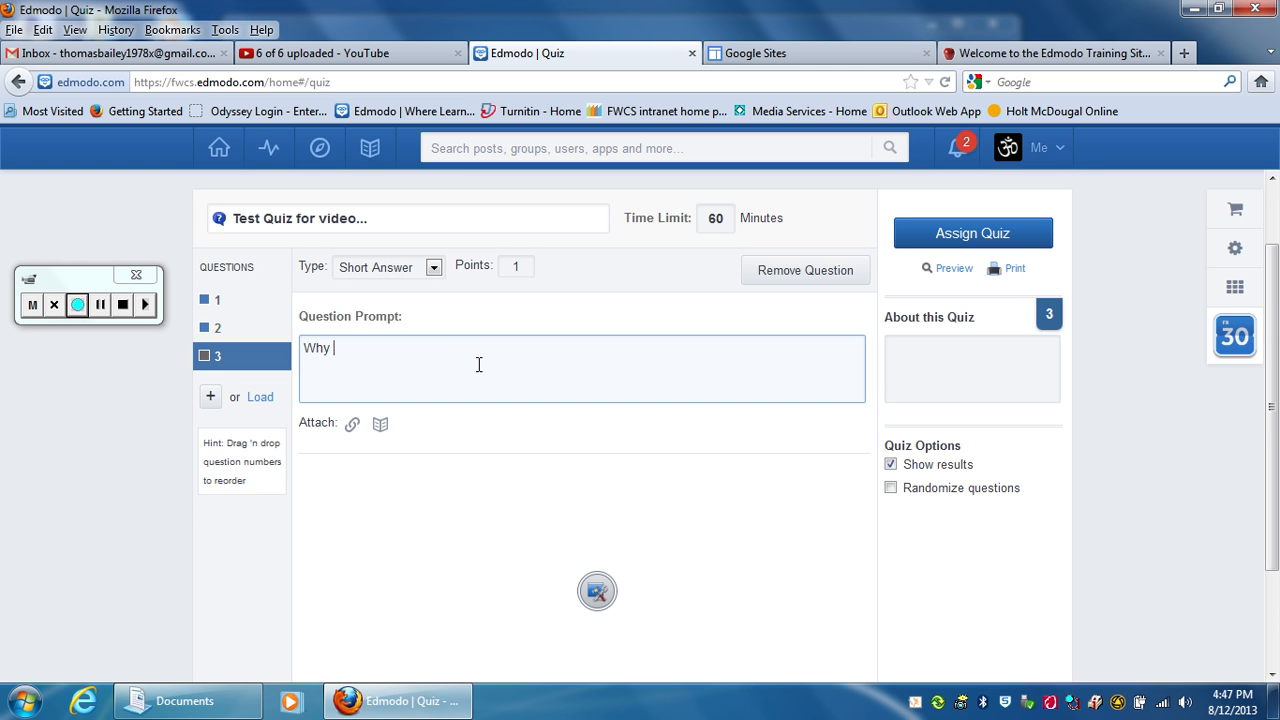
{"action": "type", "text": "do you come tpo sc"}
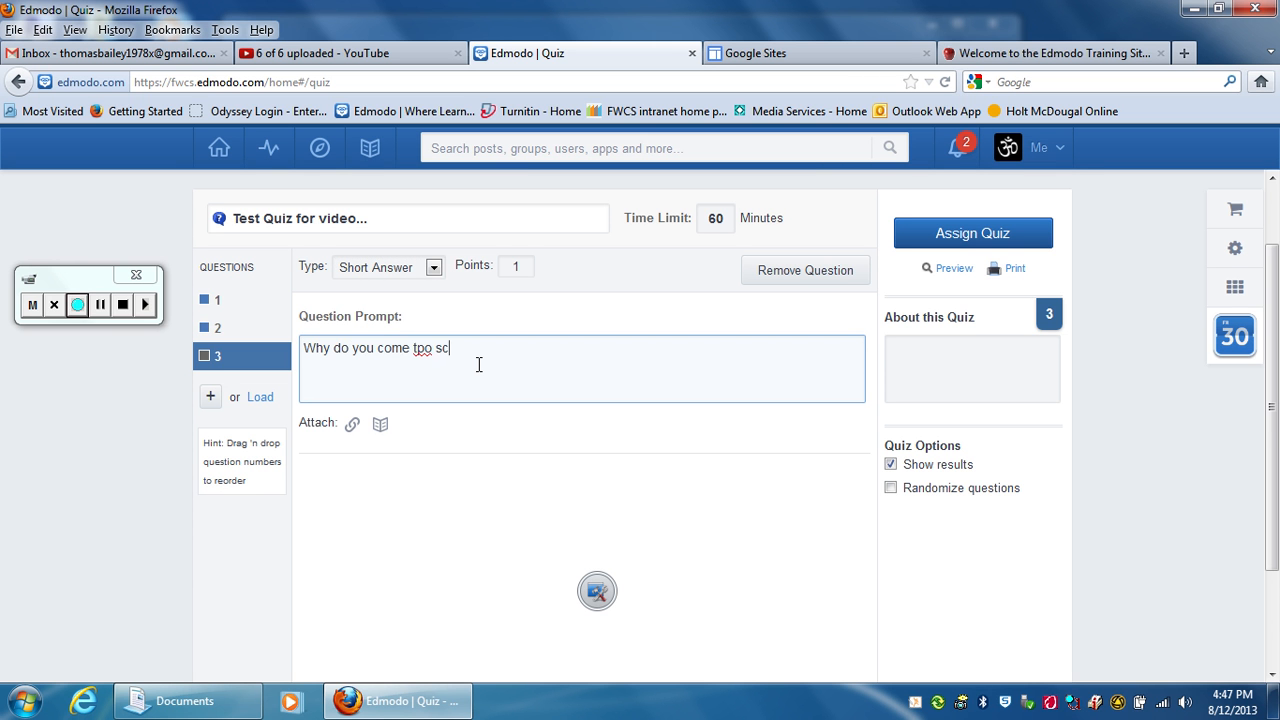
{"action": "key", "text": "BackSpace"}
{"action": "key", "text": "BackSpace"}
{"action": "key", "text": "BackSpace"}
{"action": "type", "text": "o scho"}
- Set the third question's value to 5 points
{"action": "left_click", "coordinate": [518, 268]}
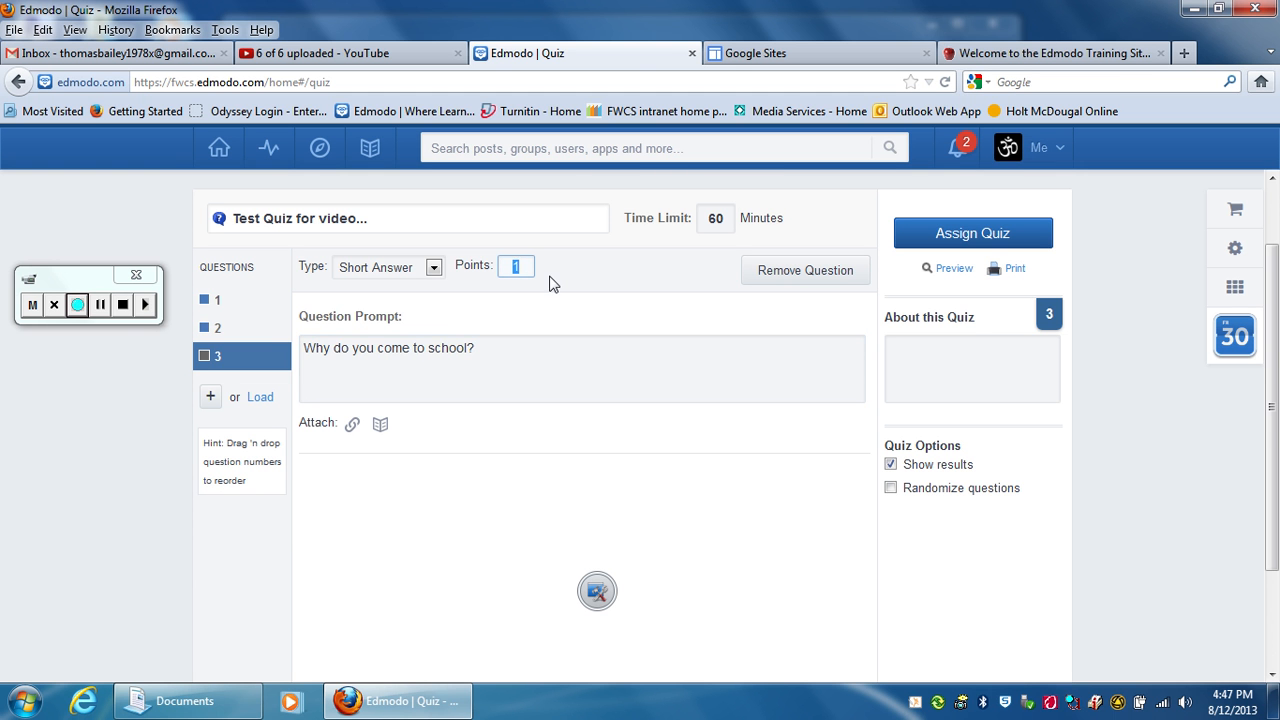
{"action": "left_click", "coordinate": [533, 434]}
{"action": "left_click", "coordinate": [606, 364]}
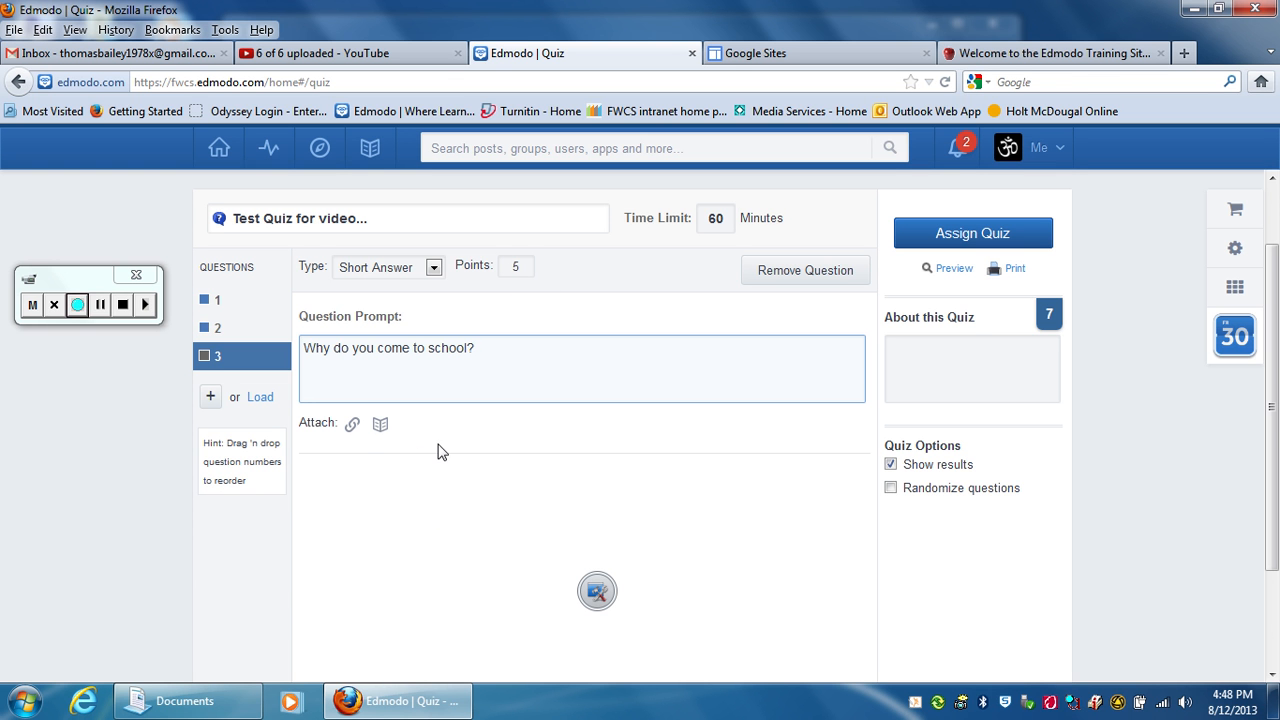
- Add a fourth question to the quiz and set its type to True False
{"action": "left_click", "coordinate": [211, 400]}
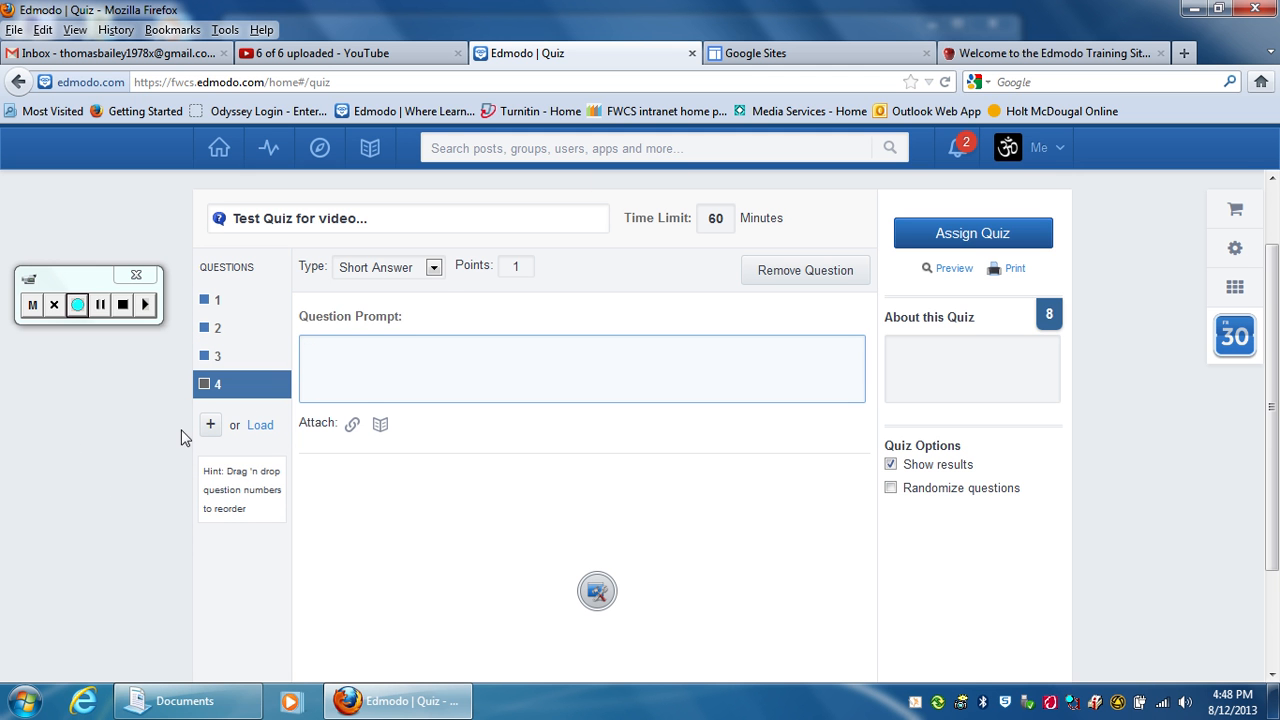
{"action": "left_click", "coordinate": [433, 267]}
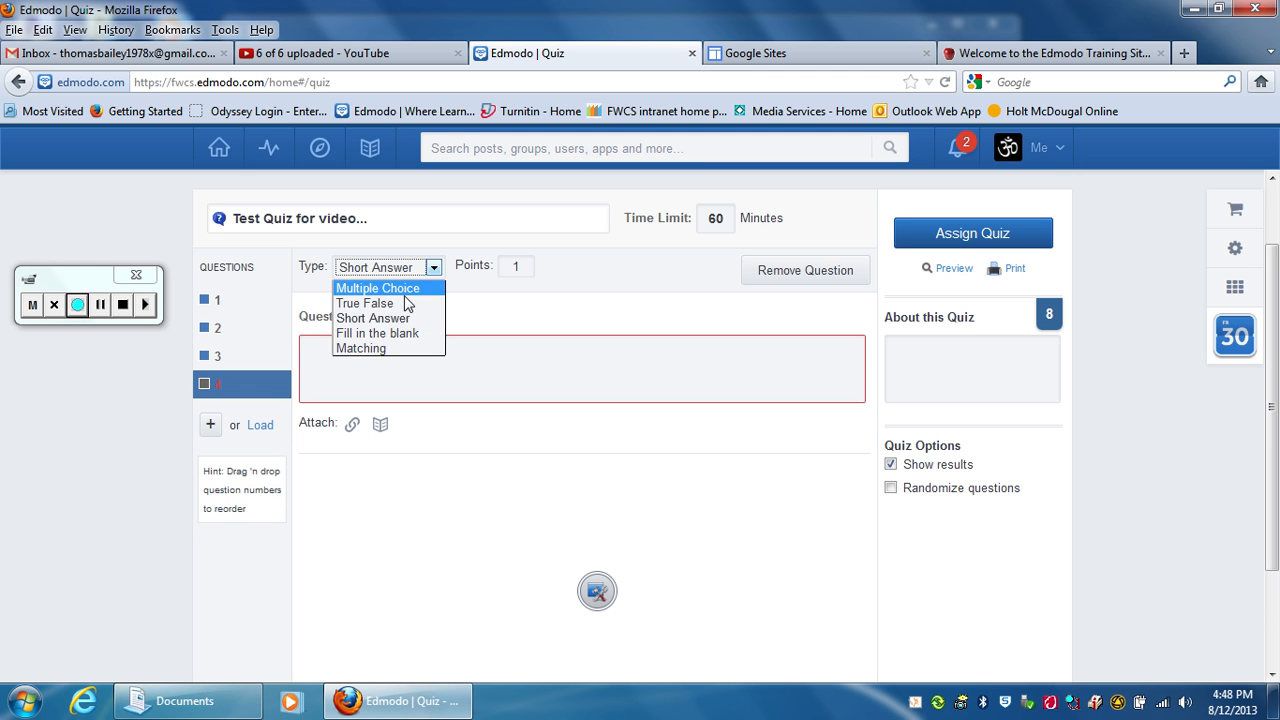
{"action": "left_click", "coordinate": [405, 303]}
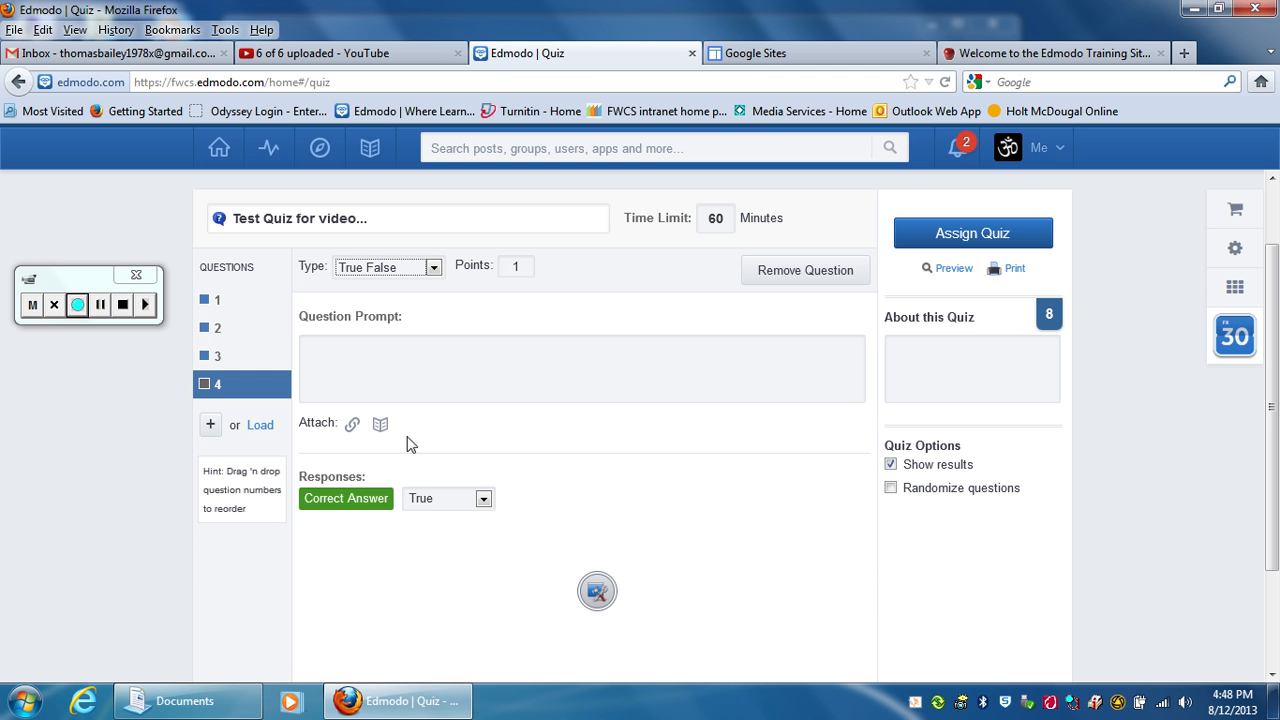
{"action": "left_click", "coordinate": [436, 369]}
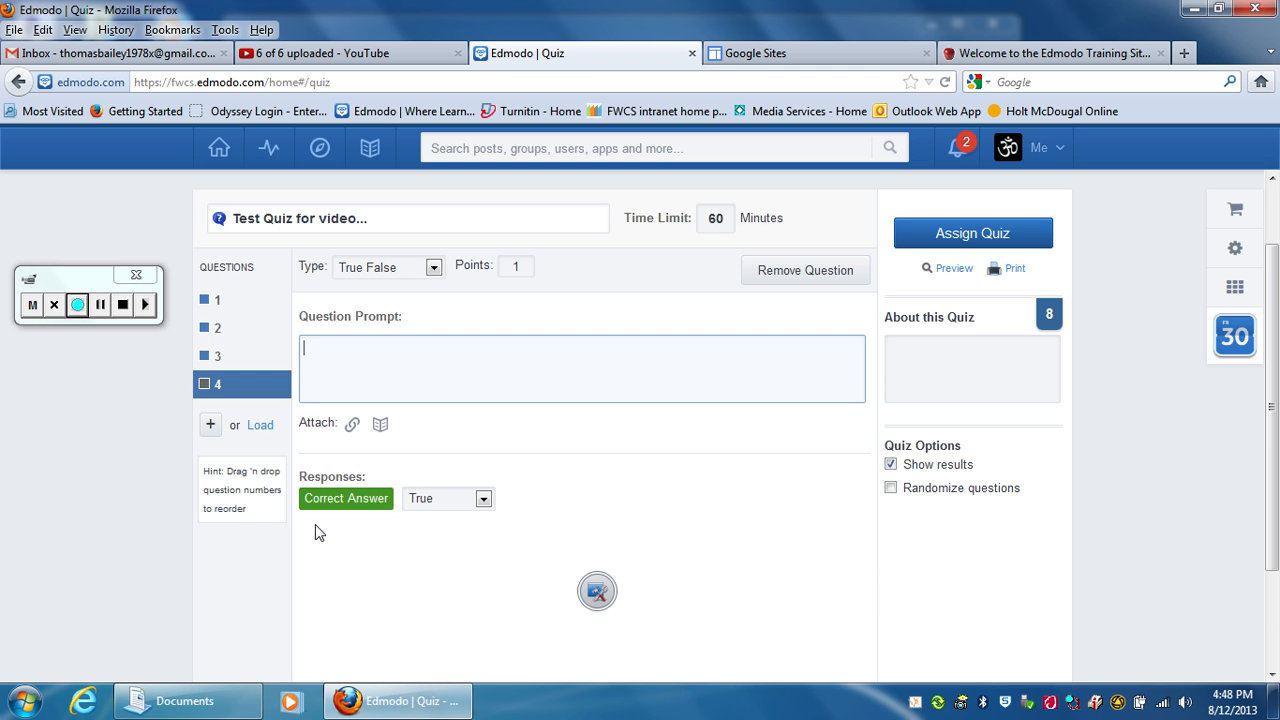
- Set False as the correct answer of the fourth question
{"action": "left_click", "coordinate": [483, 498]}
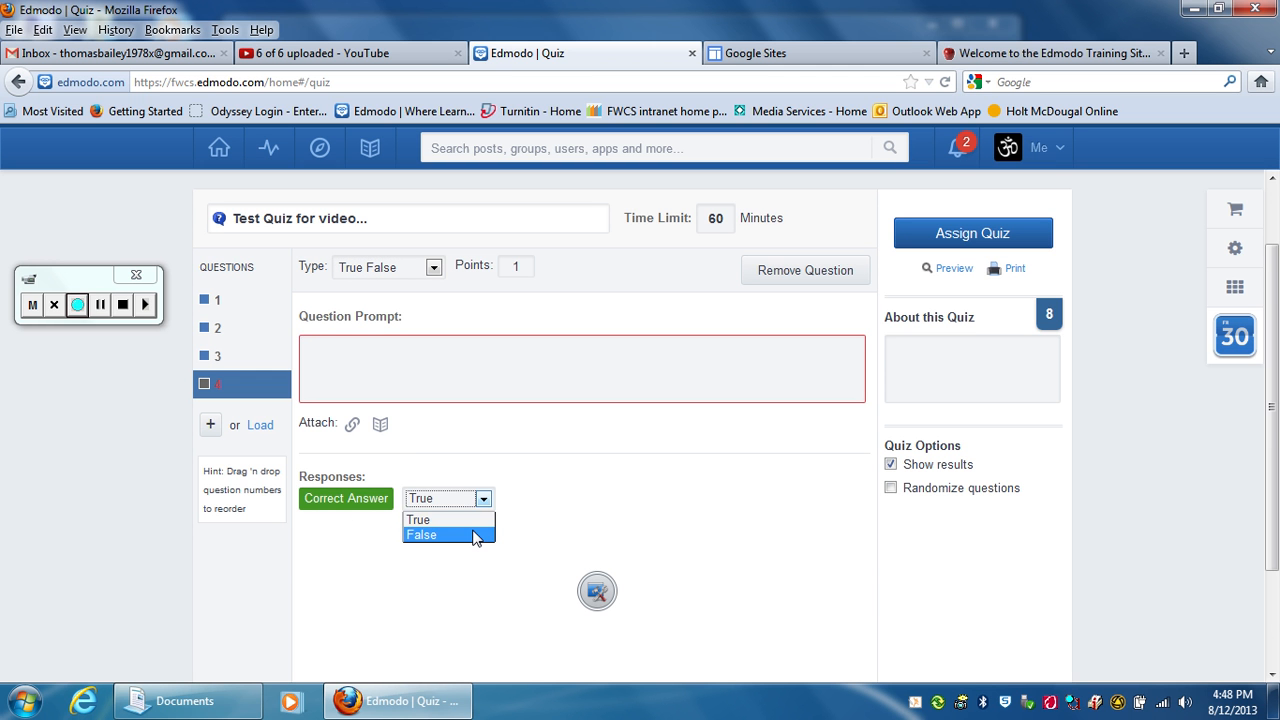
{"action": "left_click", "coordinate": [481, 528]}
{"action": "left_click", "coordinate": [482, 500]}
- Enter a prompt stating that the teacher eats vegetables and set True as the fourth question's correct answer
{"action": "left_click", "coordinate": [491, 348]}
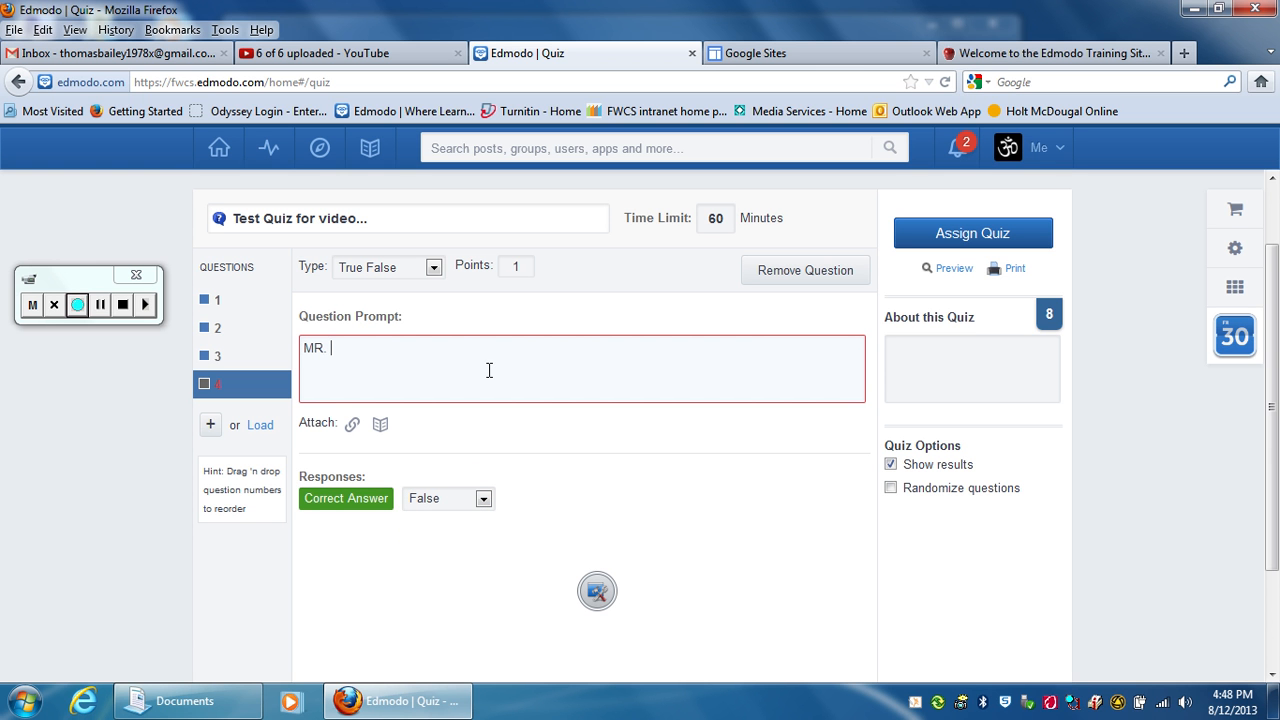
{"action": "type", "text": "Mr. Baileyu eats vegetables"}
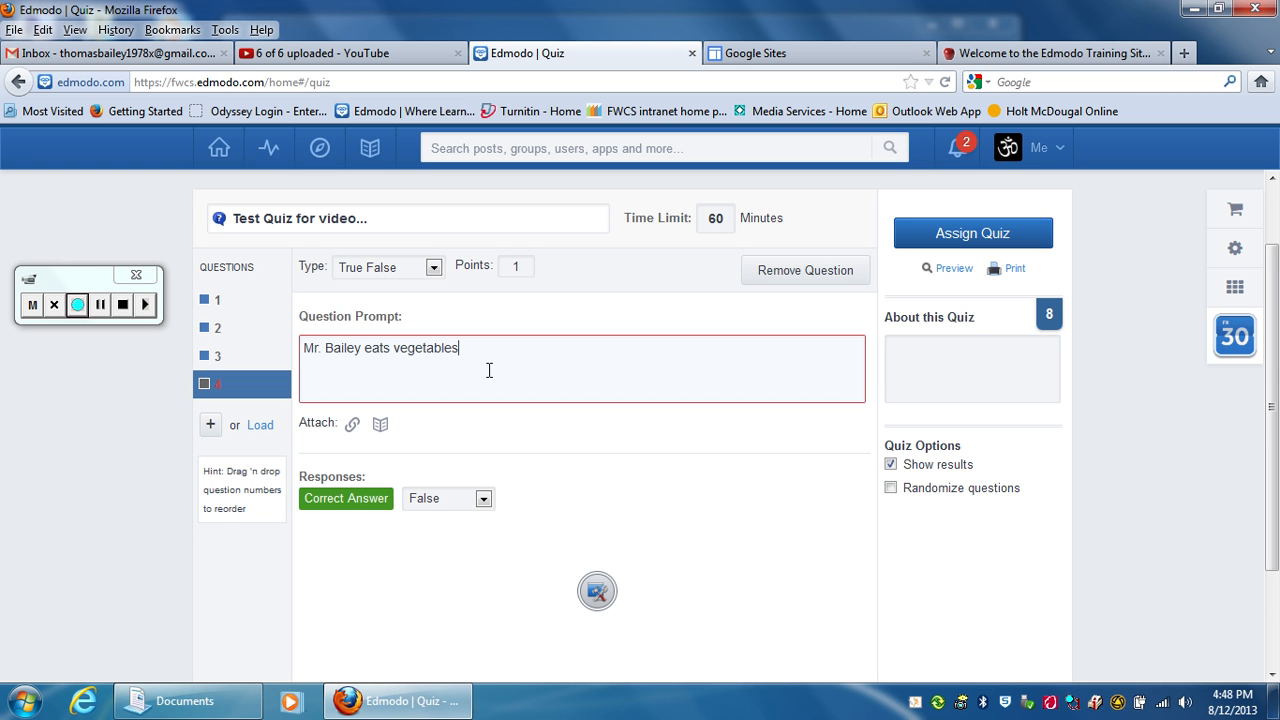
{"action": "left_click", "coordinate": [482, 498]}
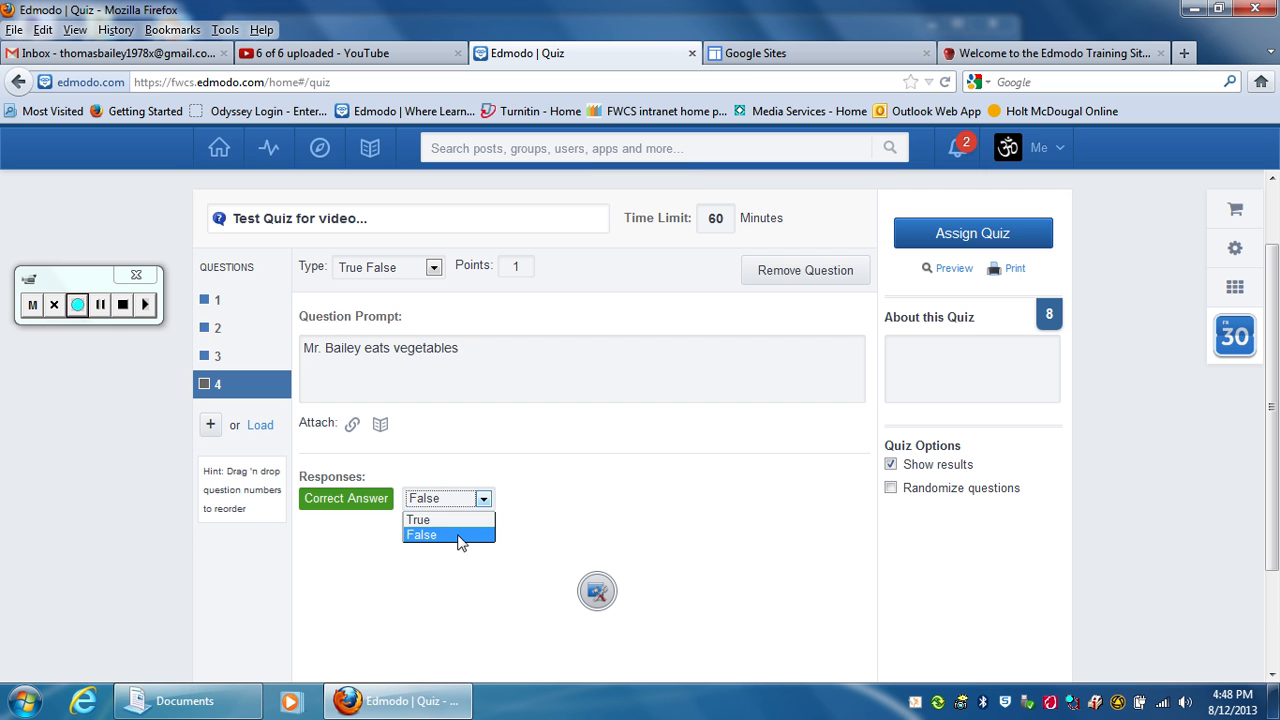
{"action": "left_click", "coordinate": [456, 522]}
{"action": "left_click", "coordinate": [468, 349]}
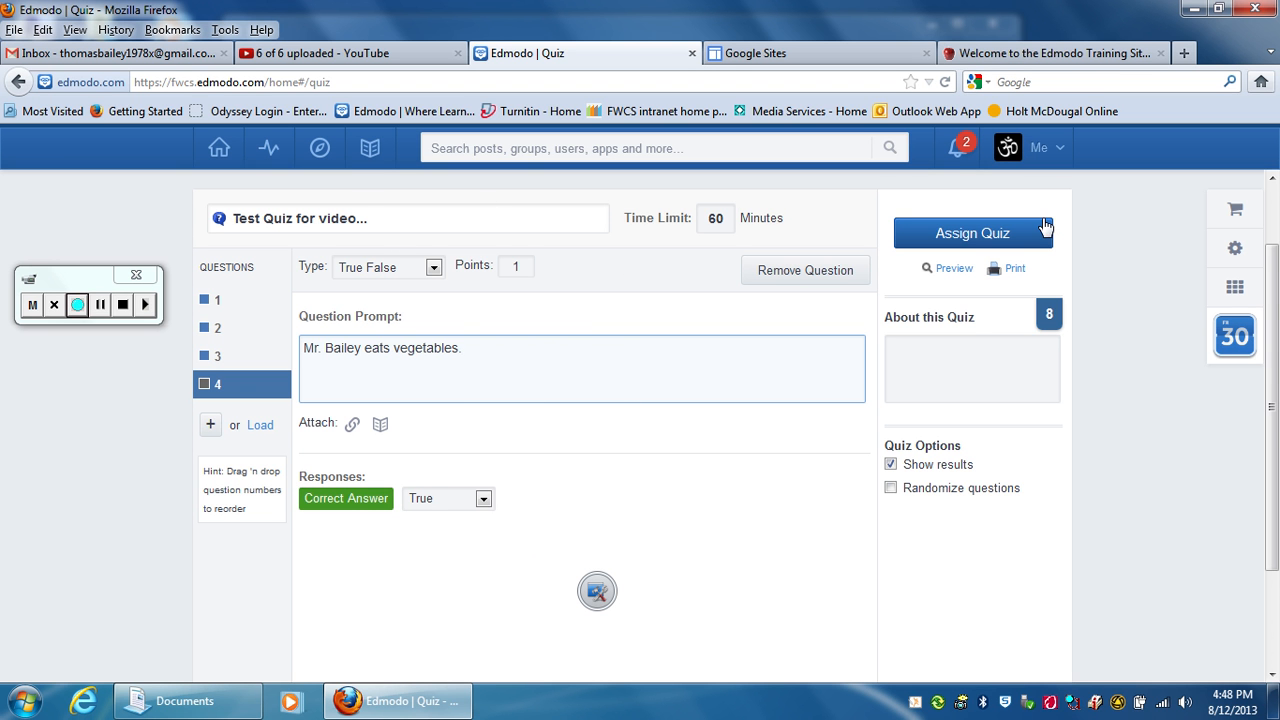
- Assign the finished quiz and choose Test Group Again as its recipient
{"action": "left_click", "coordinate": [948, 240]}
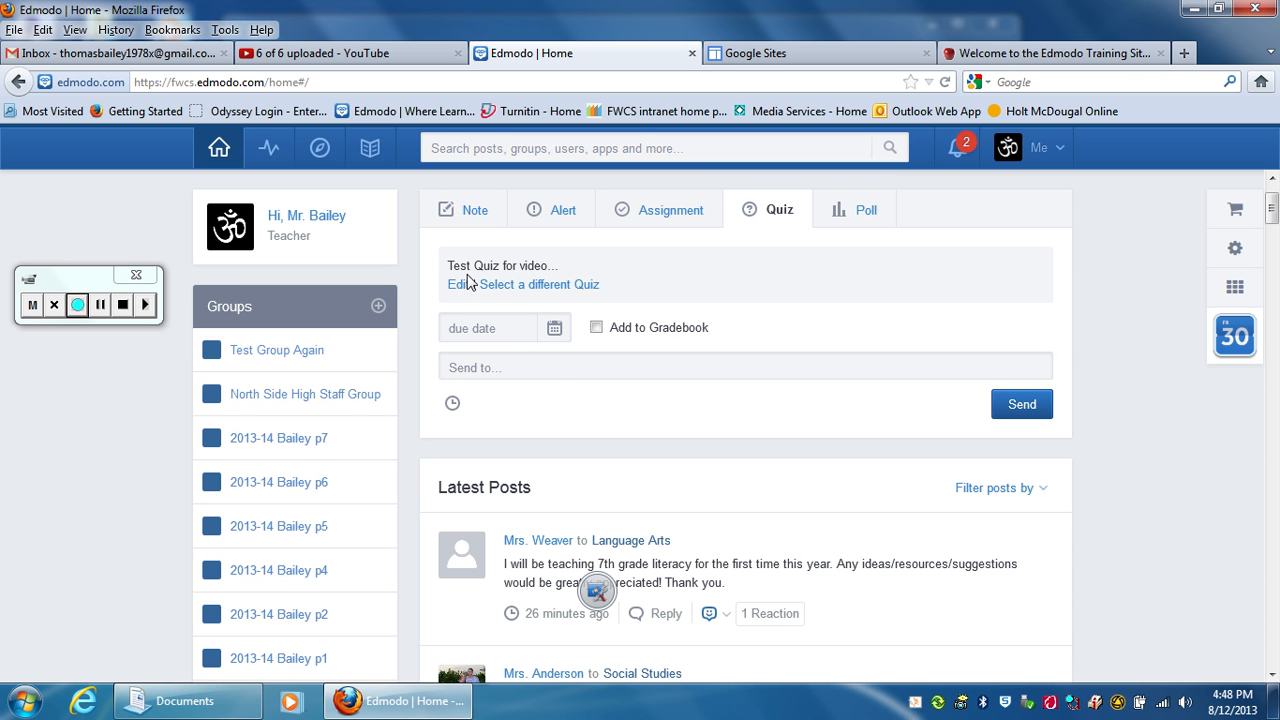
{"action": "left_click", "coordinate": [557, 372]}
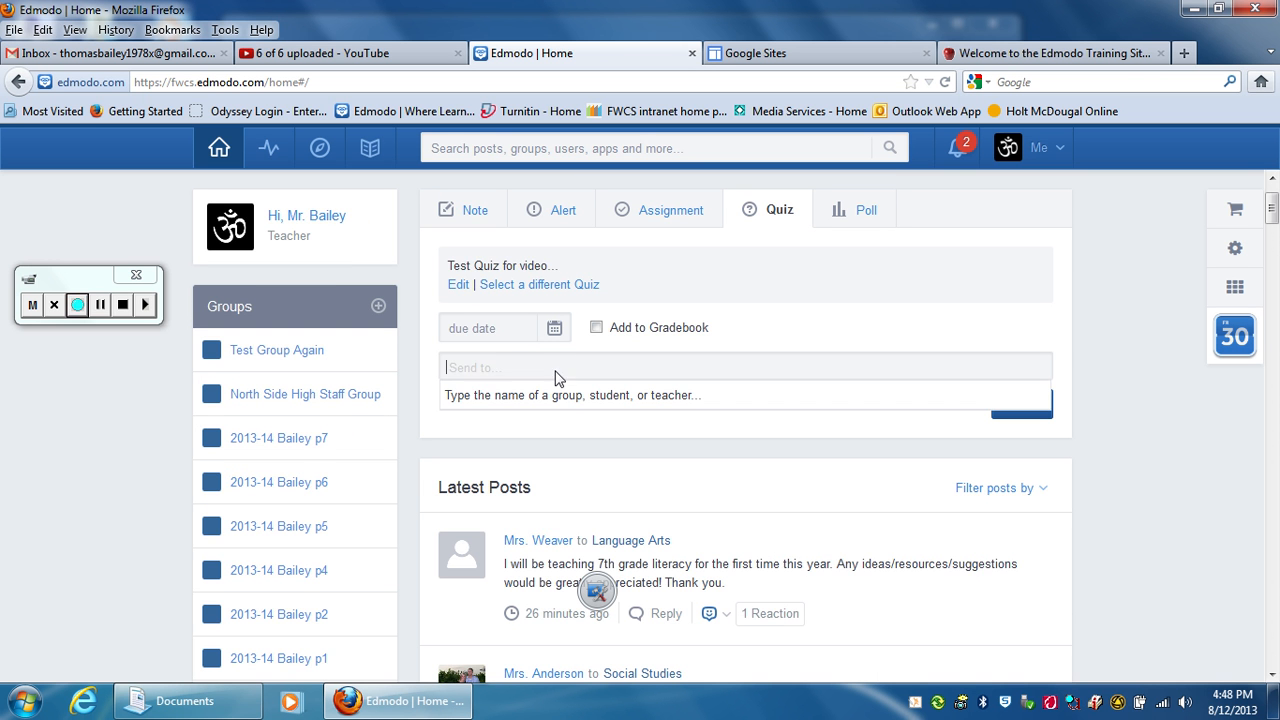
{"action": "type", "text": "Test"}
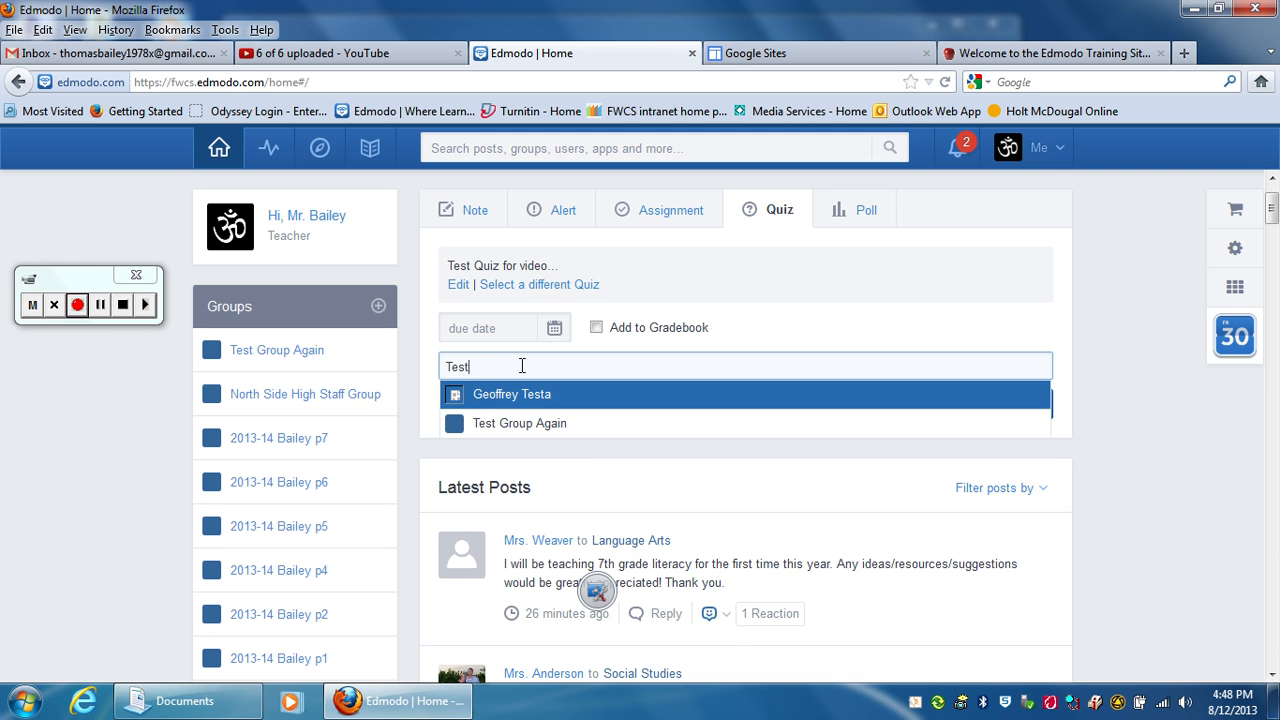
{"action": "left_click", "coordinate": [588, 428]}
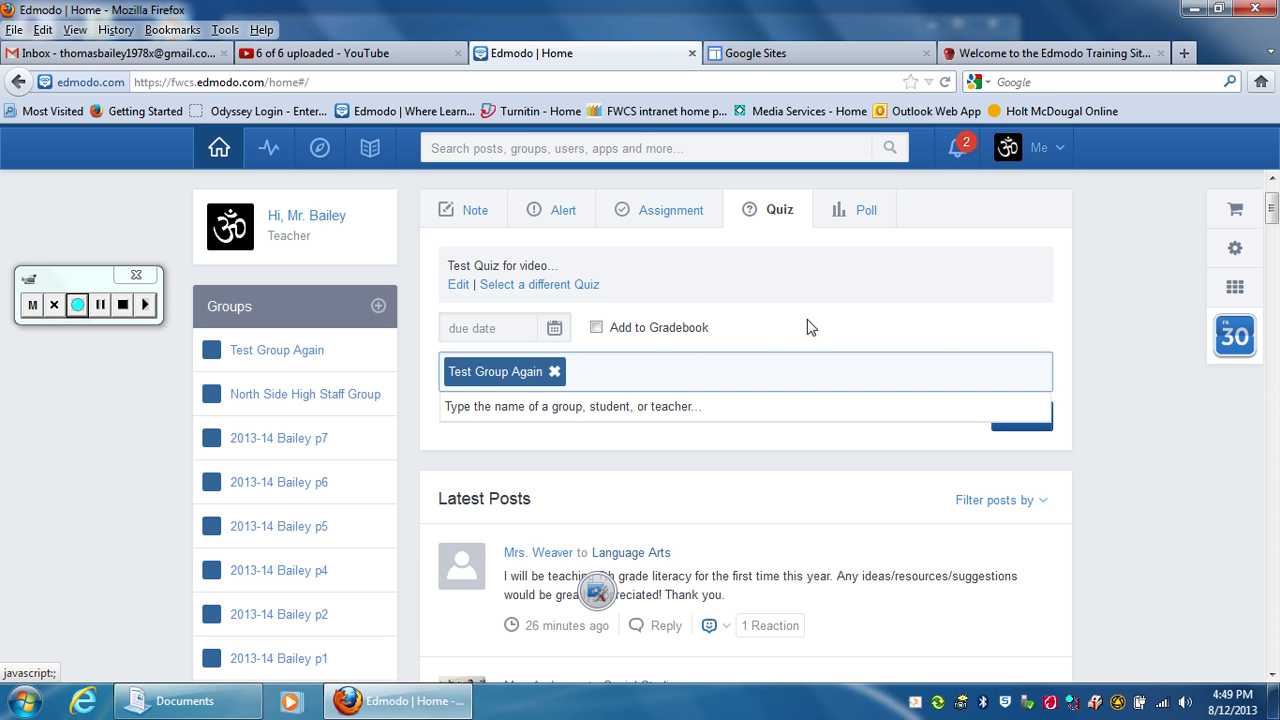
{"action": "left_click", "coordinate": [927, 241]}
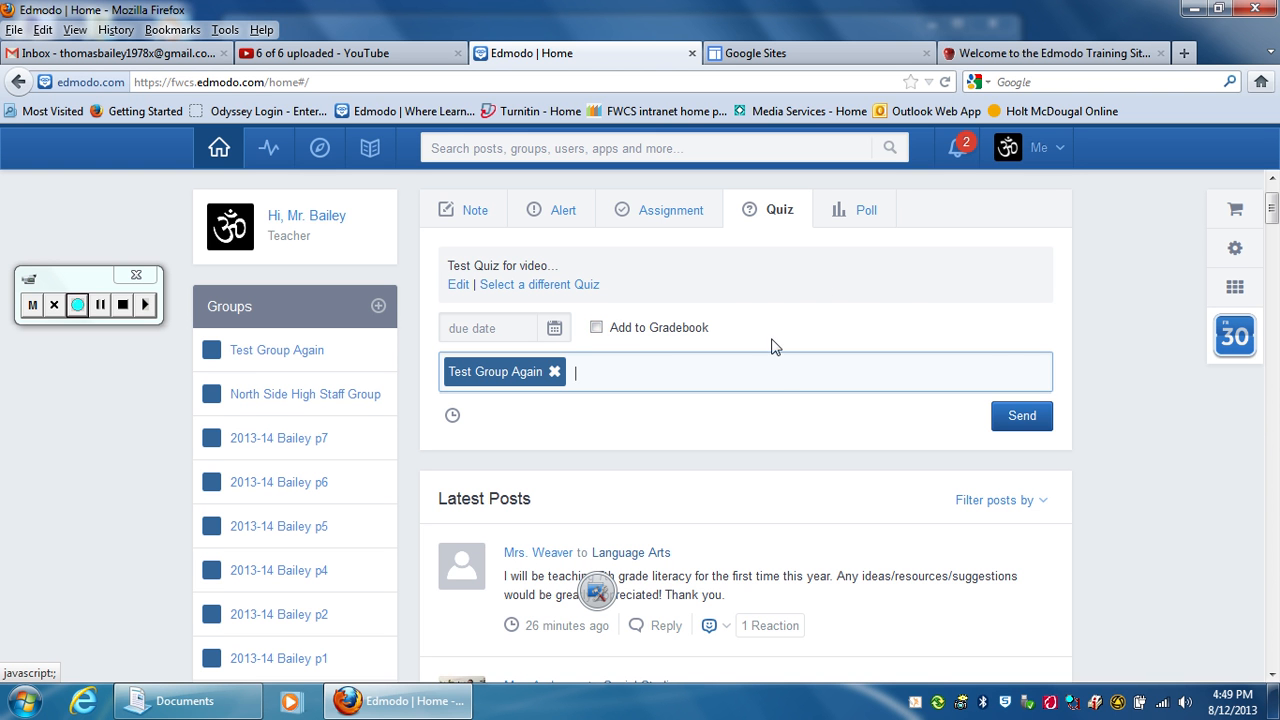
- Set the quiz's due date to 08/13/2013 and send it to the group
{"action": "left_click", "coordinate": [553, 330]}
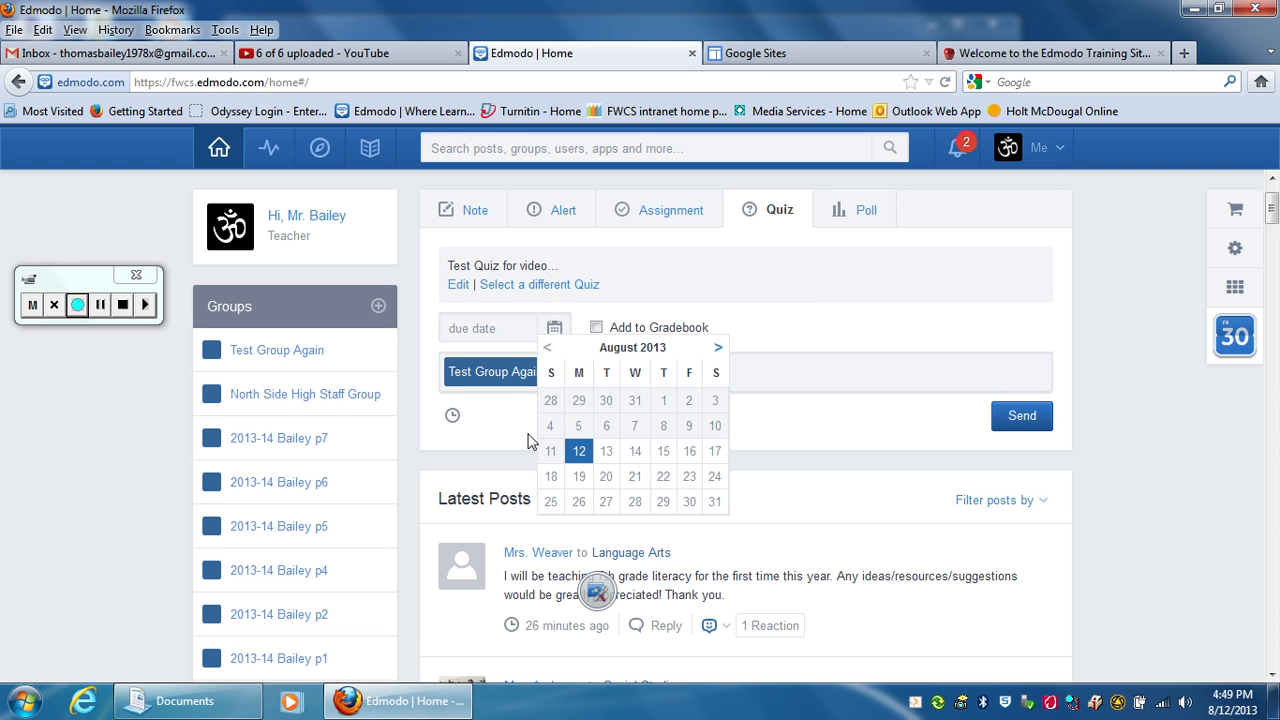
{"action": "left_click", "coordinate": [608, 453]}
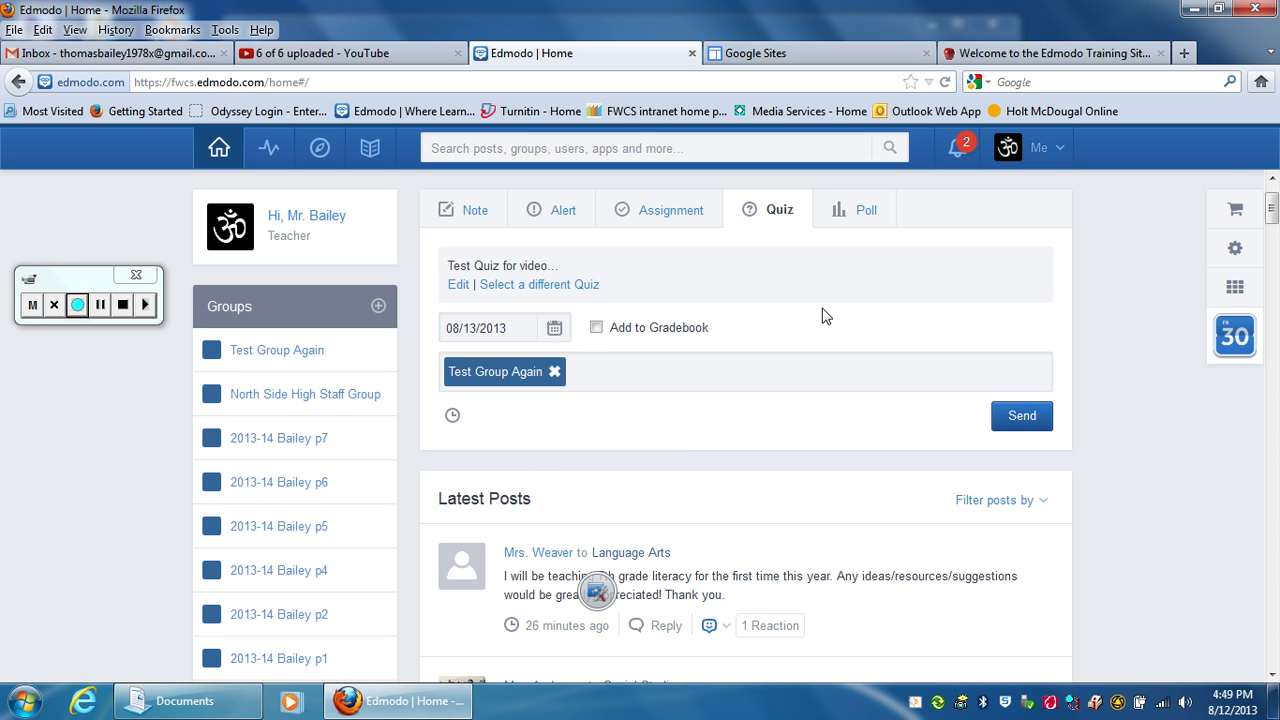
{"action": "left_click", "coordinate": [1022, 416]}
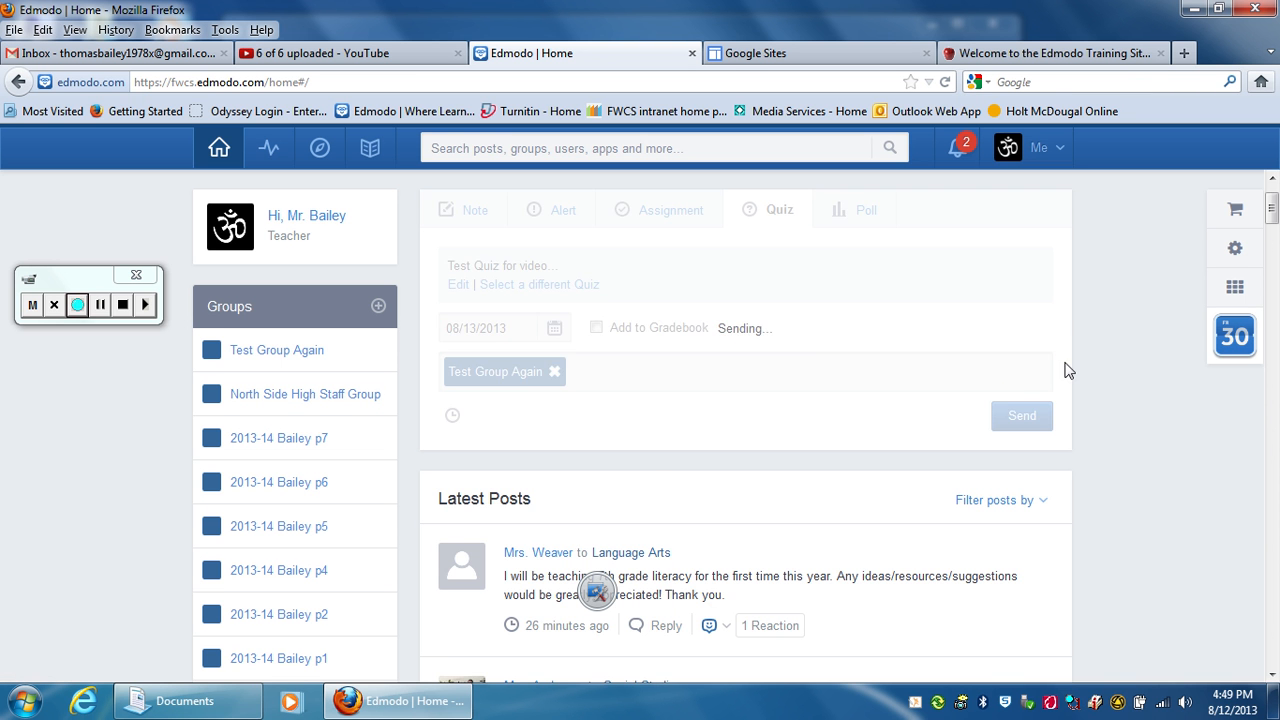
{"action": "scroll", "coordinate": [700, 315], "scroll_direction": "down", "scroll_amount": 1}
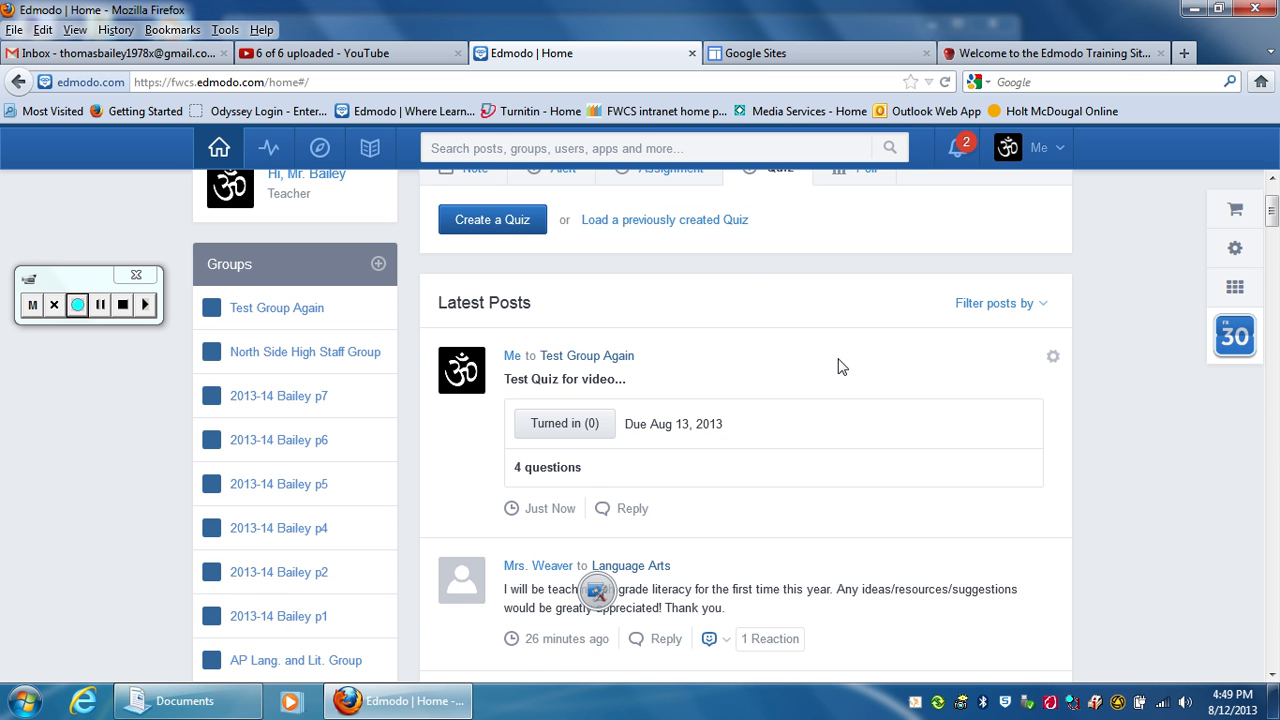
{"action": "scroll", "coordinate": [705, 362], "scroll_direction": "up", "scroll_amount": 2}
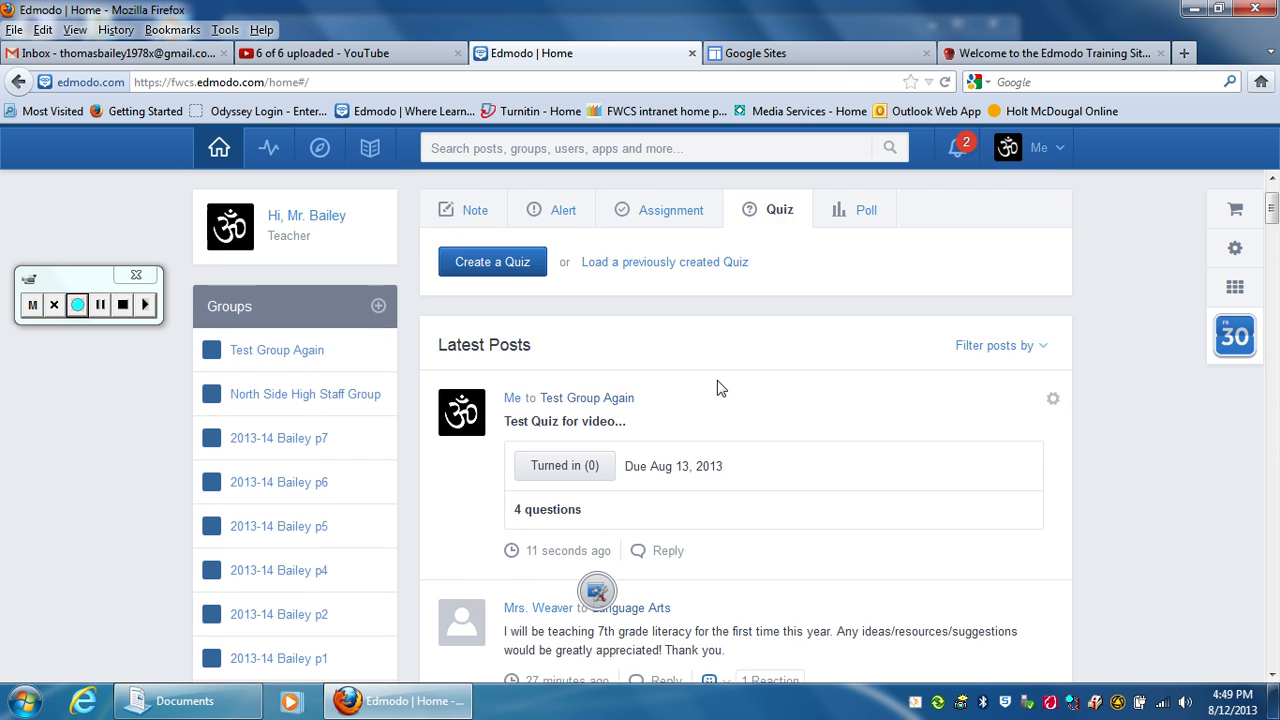
{"action": "left_click", "coordinate": [124, 305]}
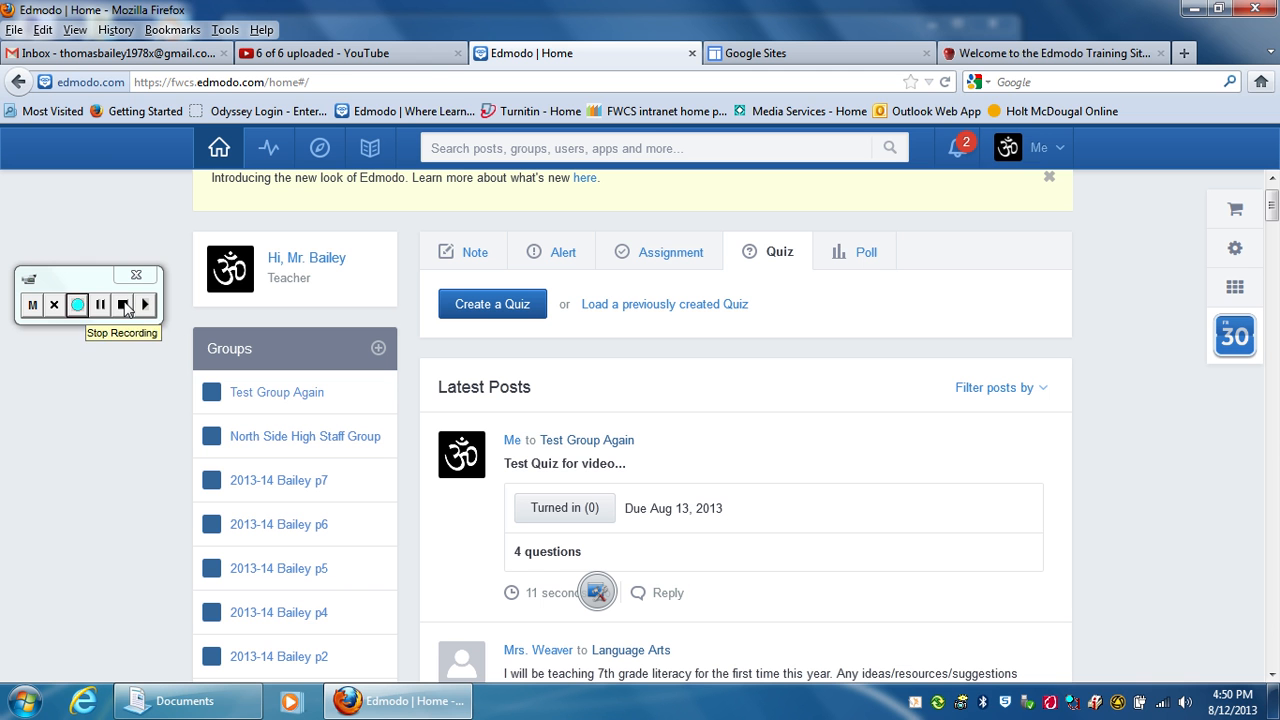